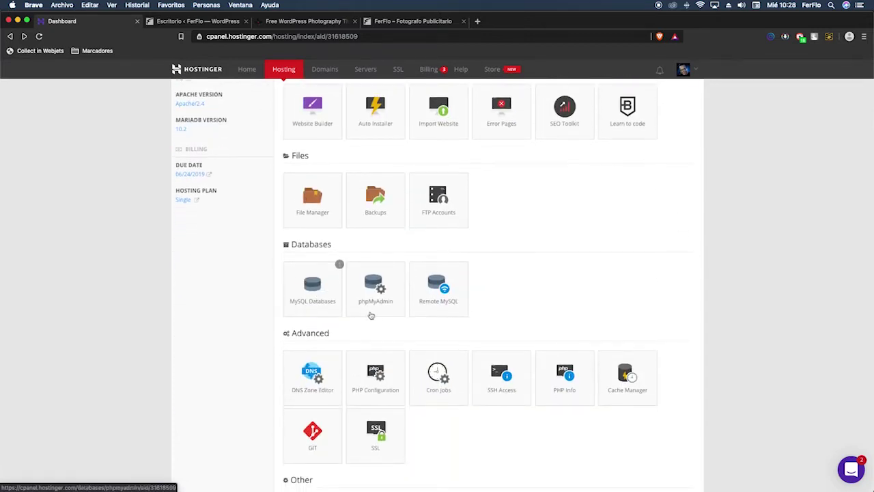
- Look over the hosting control panel, the WordPress dashboard and the full home page of the FotoGraphy theme demo
scroll(372, 314, "up", 5)
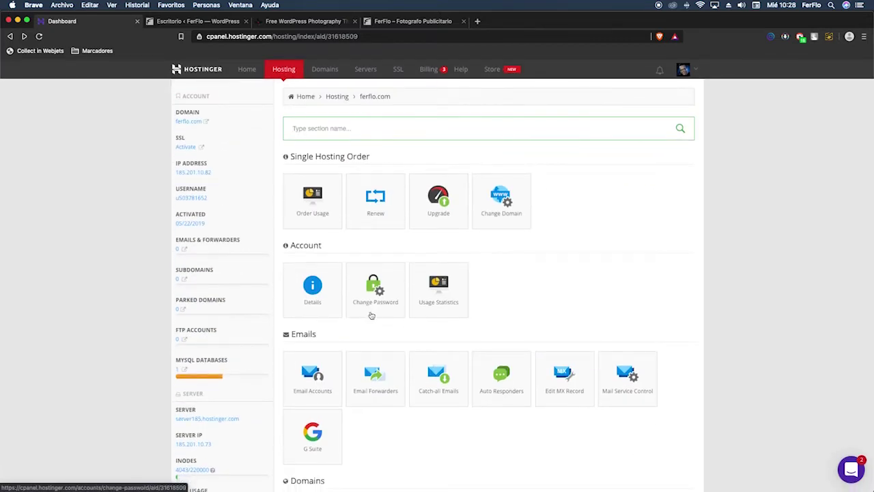
left_click(204, 23)
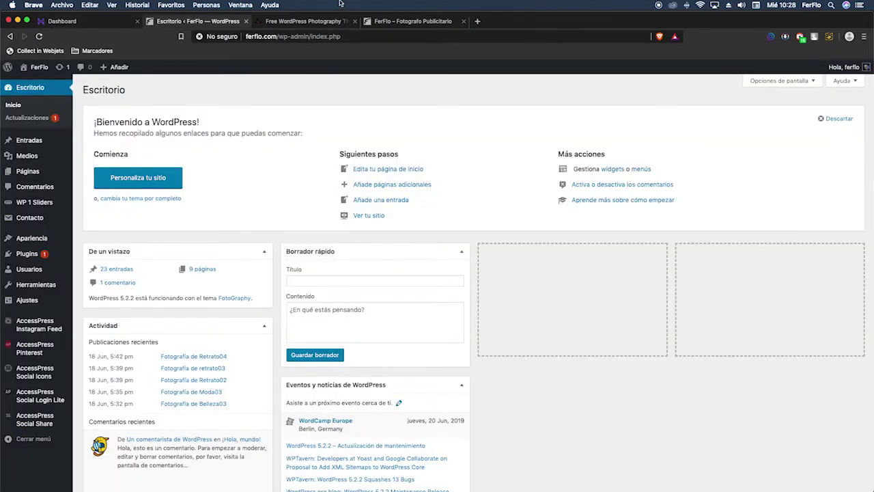
left_click(308, 23)
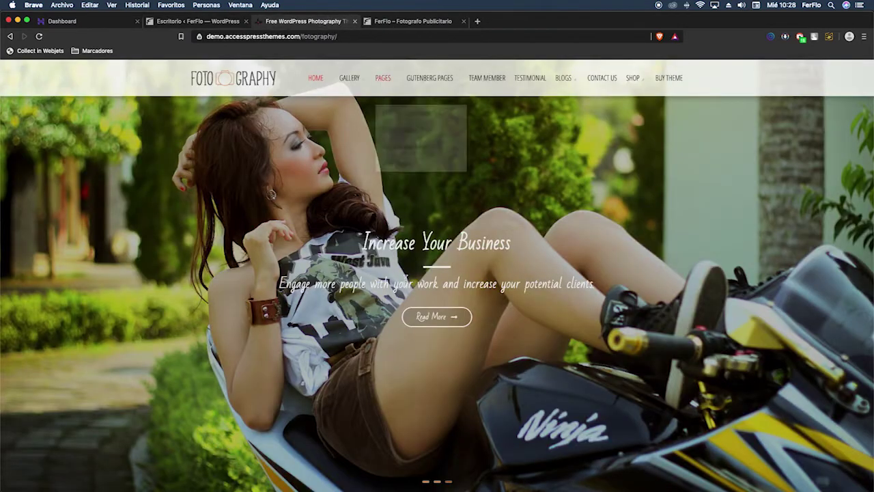
scroll(407, 310, "down", 10)
scroll(407, 310, "down", 12)
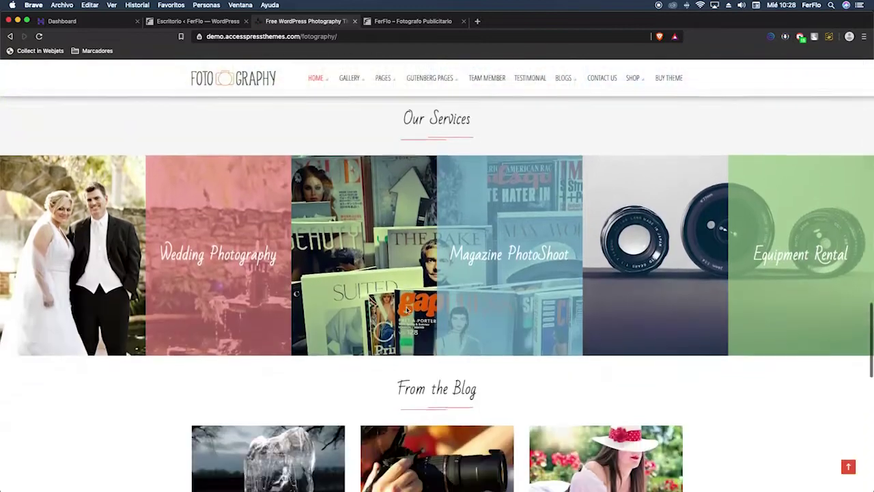
scroll(407, 310, "down", 3)
scroll(403, 311, "up", 15)
scroll(401, 311, "up", 5)
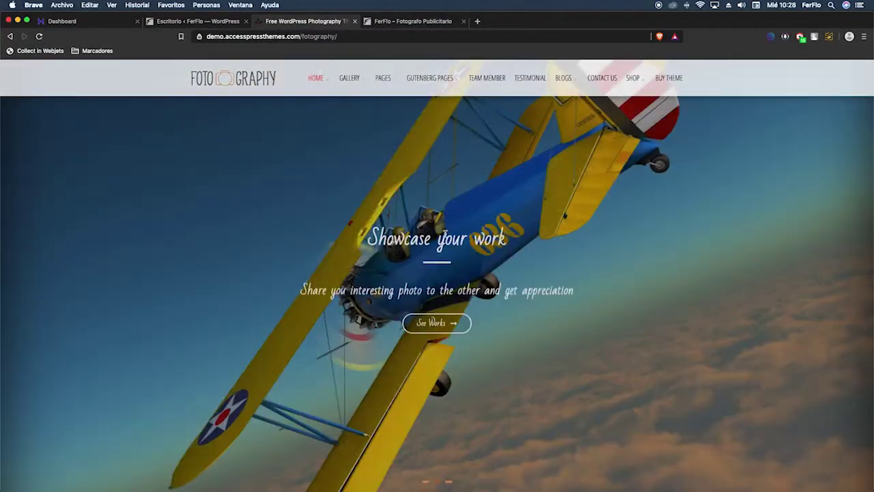
- Open the installed themes list in the WordPress admin and look over the available themes
left_click(180, 22)
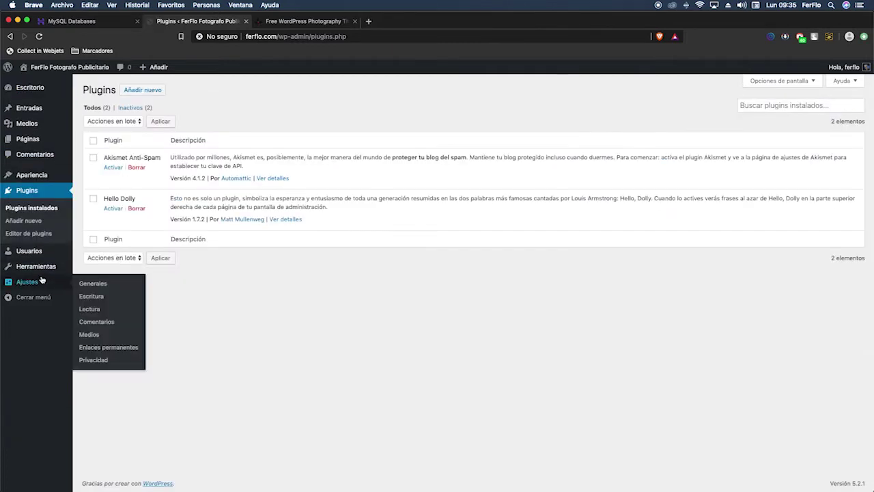
mouse_move(30, 176)
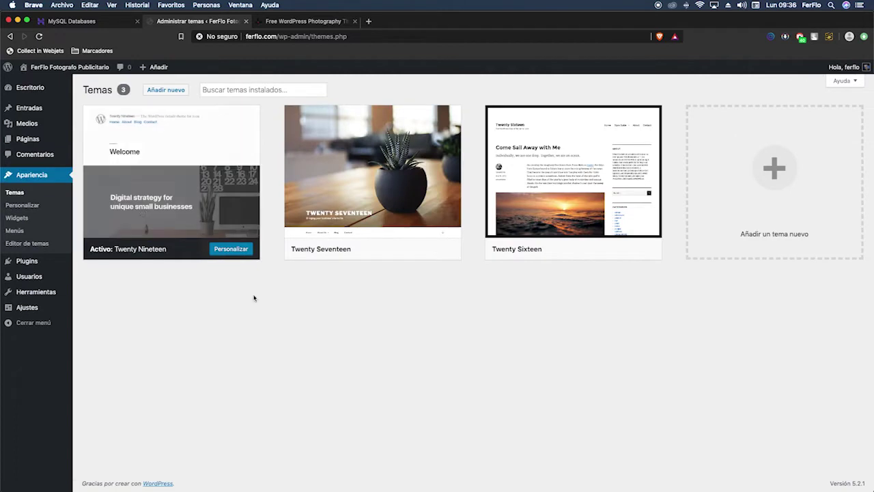
mouse_move(126, 256)
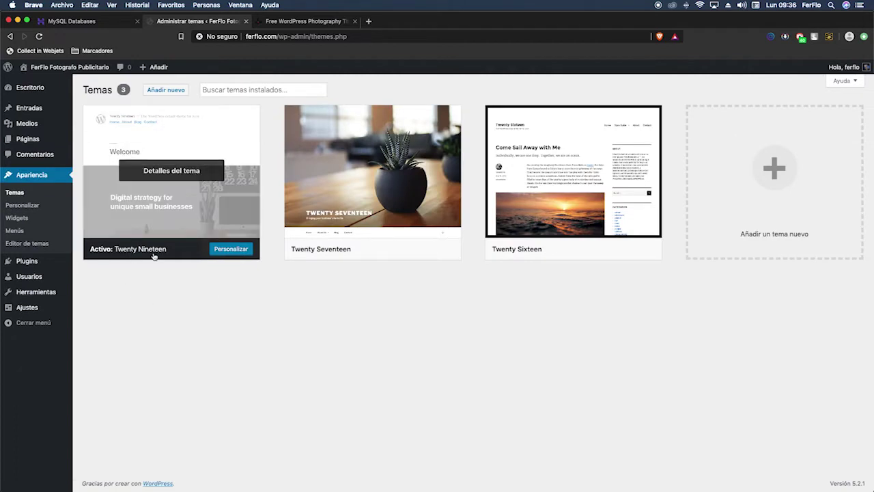
mouse_move(317, 255)
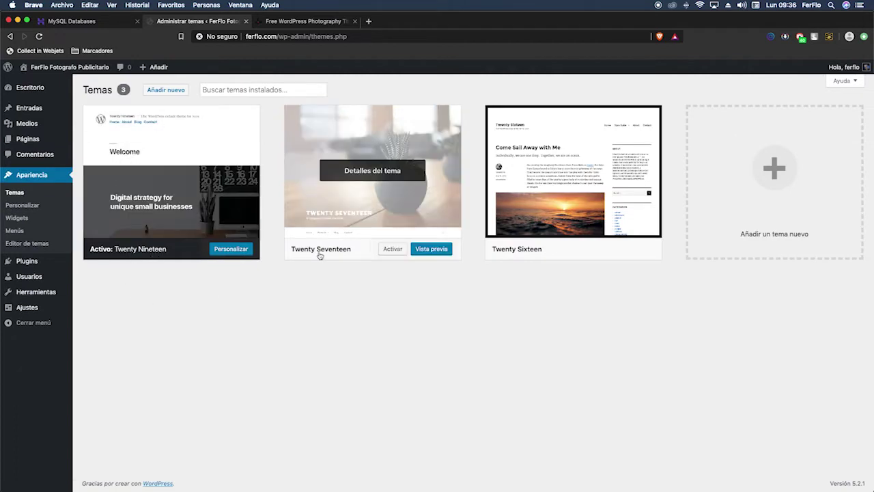
mouse_move(540, 254)
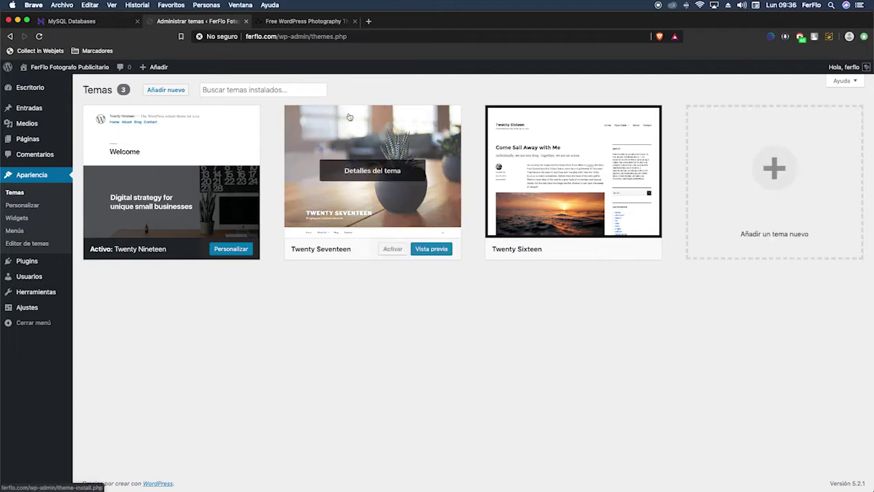
- Go to adding a new theme, browse the featured ones and search the catalogue for "fotography"
left_click(155, 91)
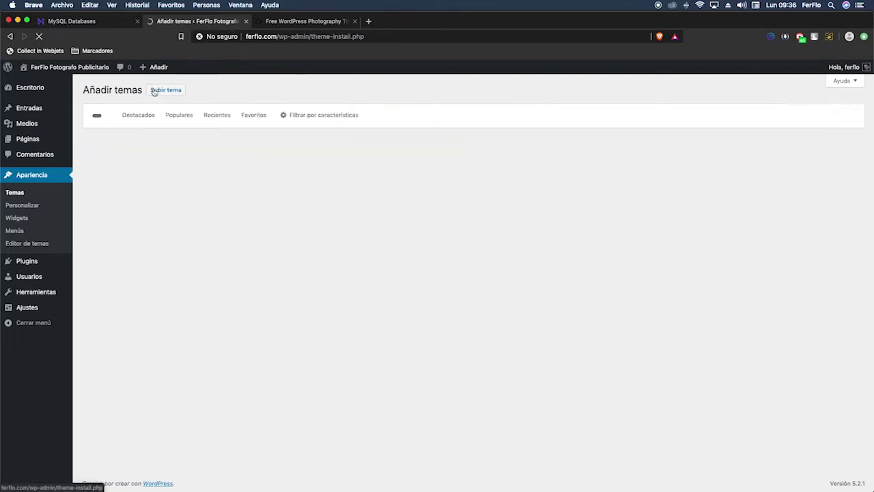
scroll(429, 283, "down", 6)
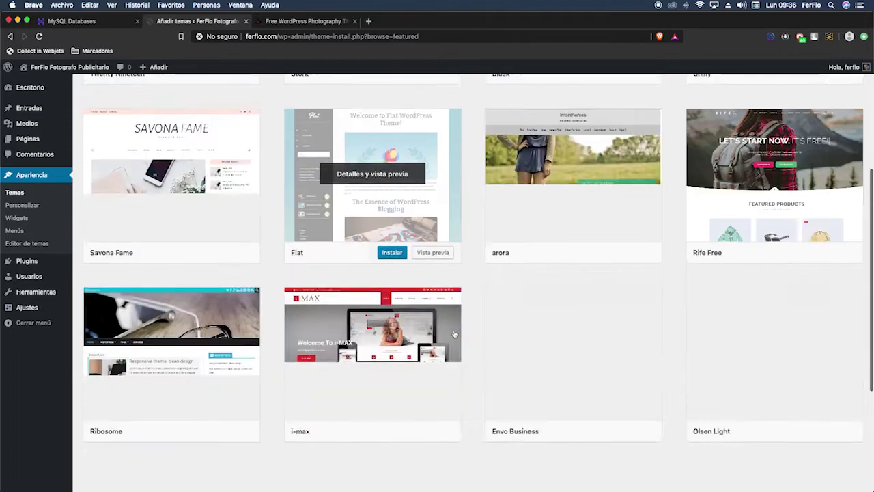
scroll(453, 334, "up", 7)
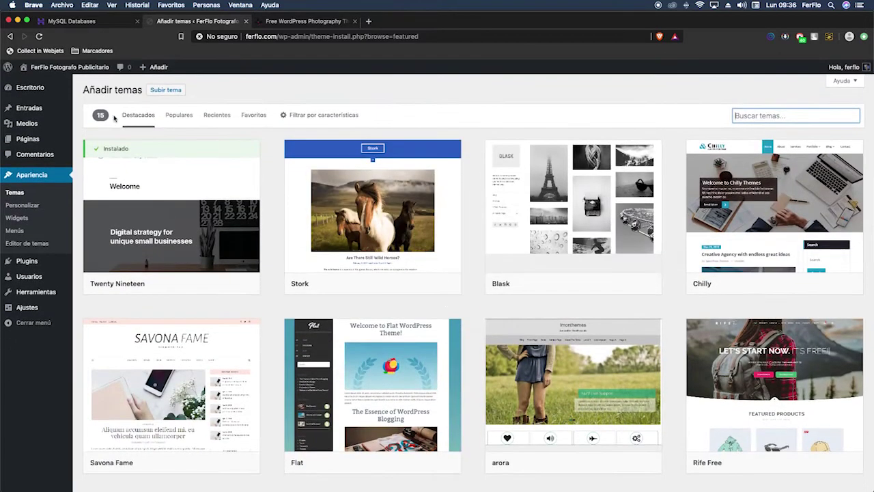
scroll(365, 410, "down", 6)
scroll(371, 445, "up", 7)
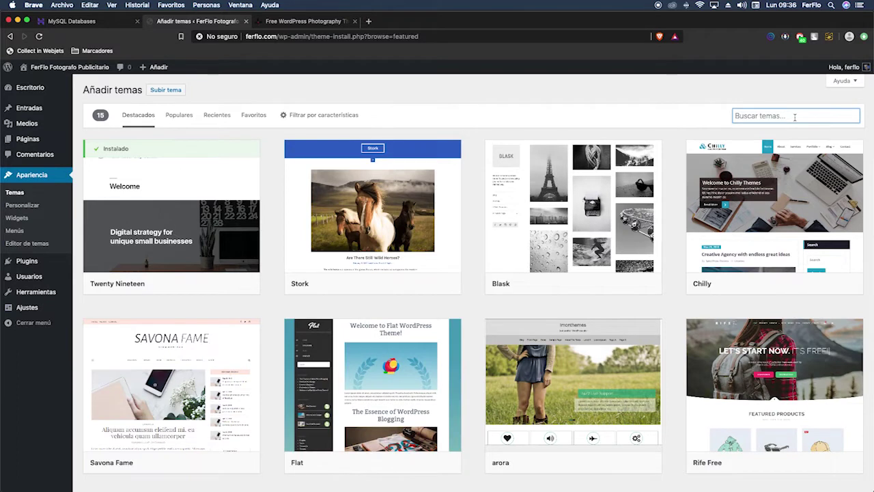
type("fotography")
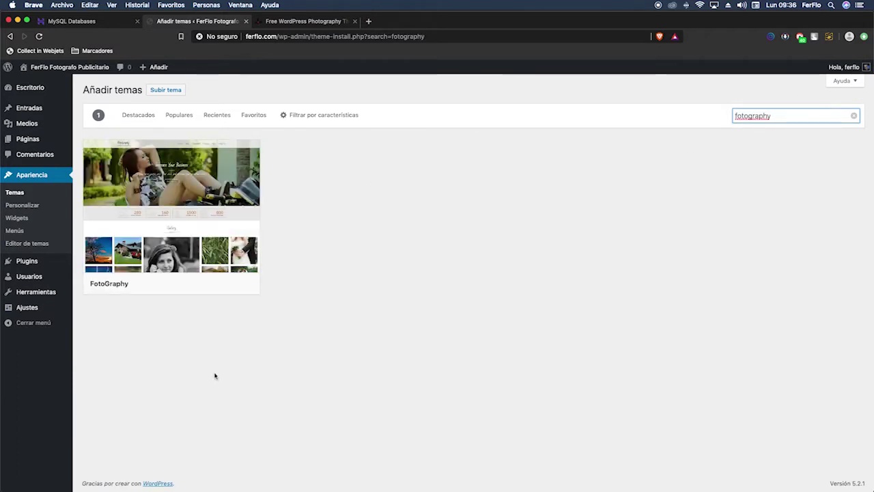
mouse_move(232, 283)
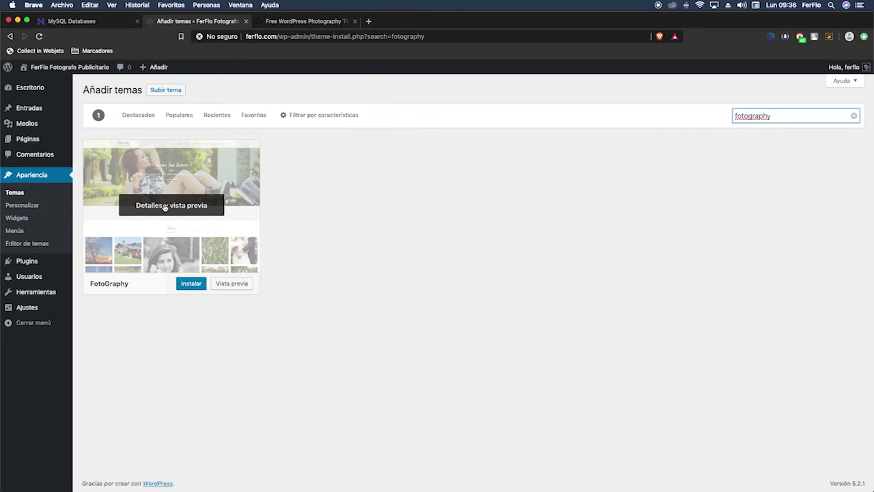
- Review the gallery, services and other home page sections of the FotoGraphy demo site
left_click(290, 21)
scroll(476, 221, "down", 10)
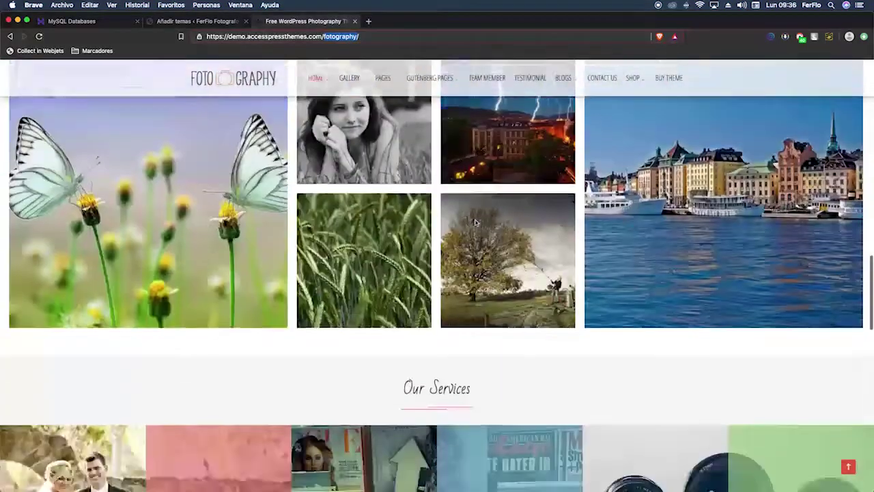
scroll(476, 222, "down", 5)
scroll(412, 94, "up", 15)
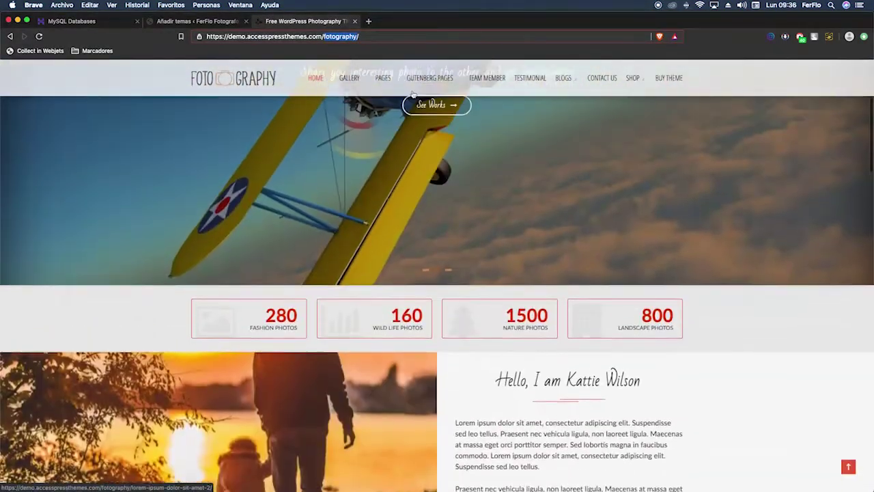
- Install and activate the FotoGraphy theme from the WordPress theme search results
left_click(196, 20)
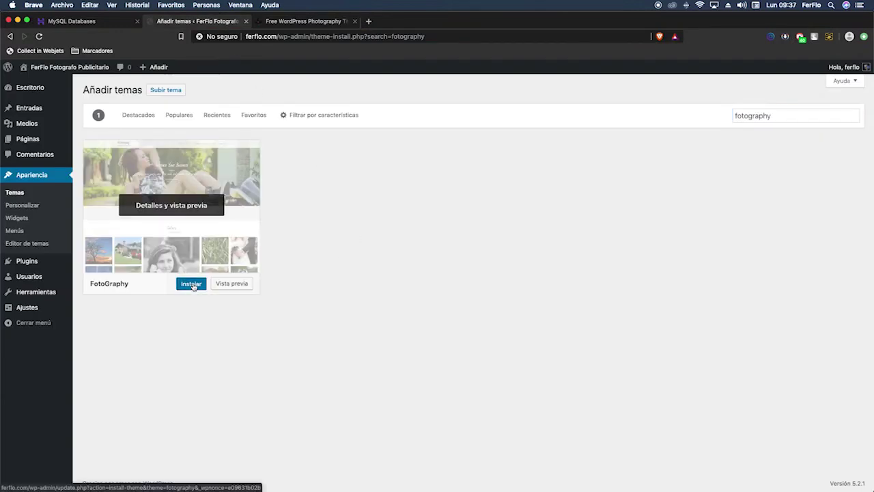
left_click(192, 284)
left_click(192, 284)
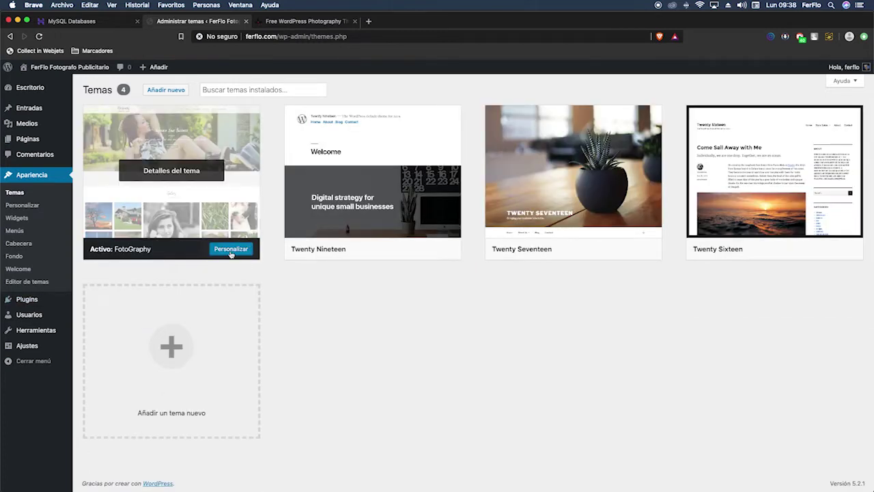
- Open the FotoGraphy theme's welcome page and review its recommended free plugins
left_click(17, 270)
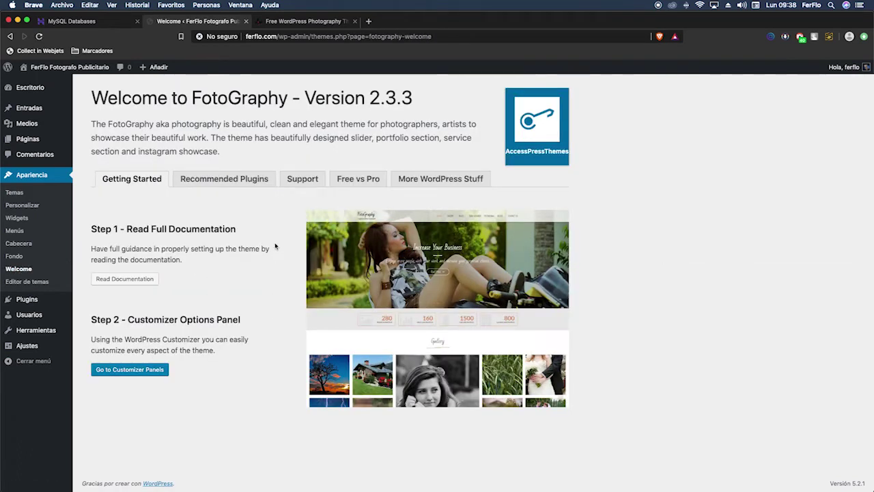
left_click(222, 183)
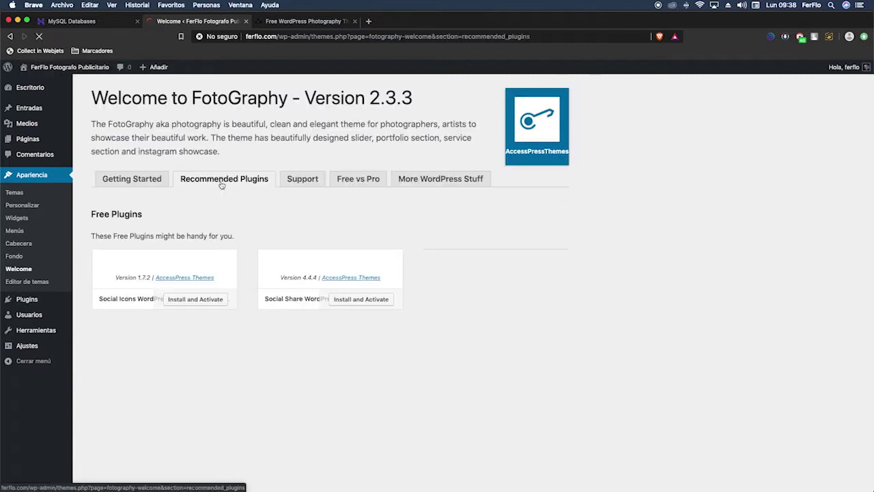
scroll(339, 344, "down", 5)
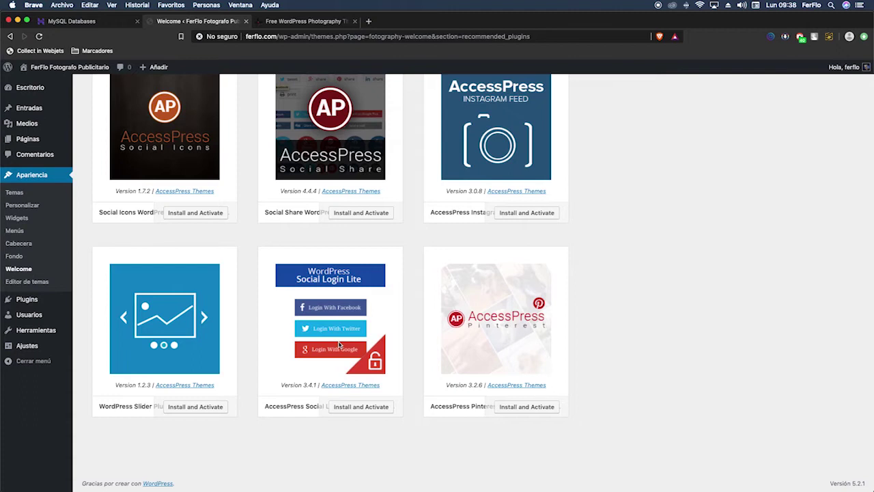
scroll(406, 334, "up", 2)
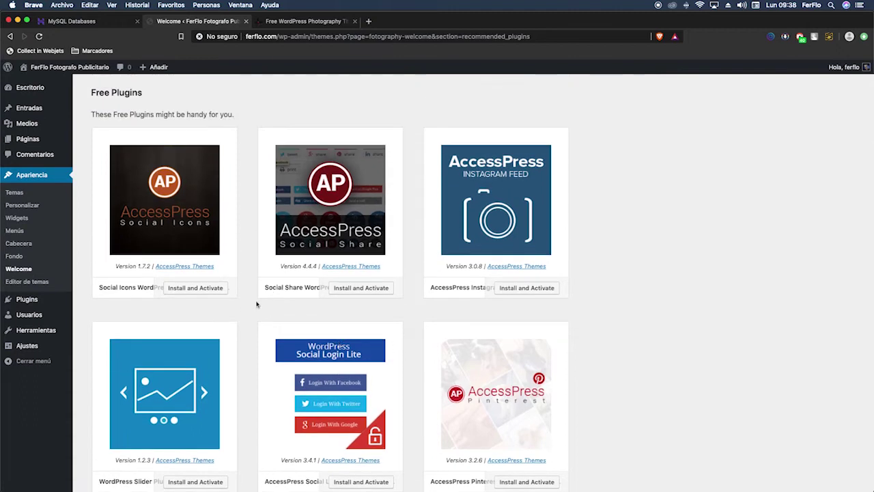
scroll(258, 304, "down", 2)
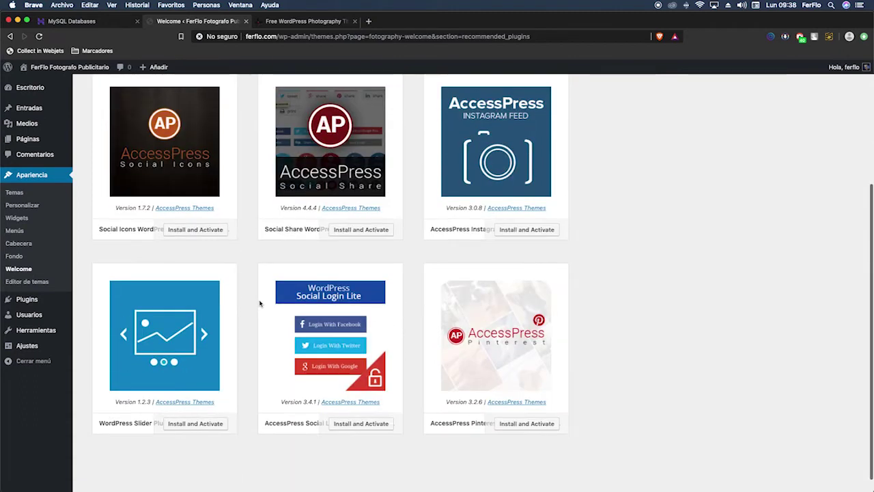
- Install and activate the recommended Social Icons, Social Share, Instagram Feed, WordPress Slider, Social Login Lite and Pinterest plugins
left_click(202, 232)
left_click(357, 236)
left_click(524, 230)
left_click(188, 424)
left_click(365, 425)
left_click(516, 427)
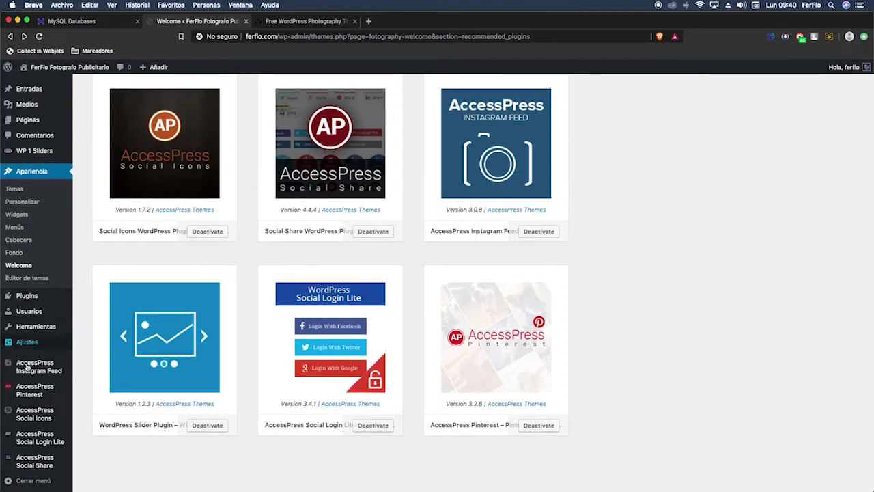
scroll(30, 362, "up", 1)
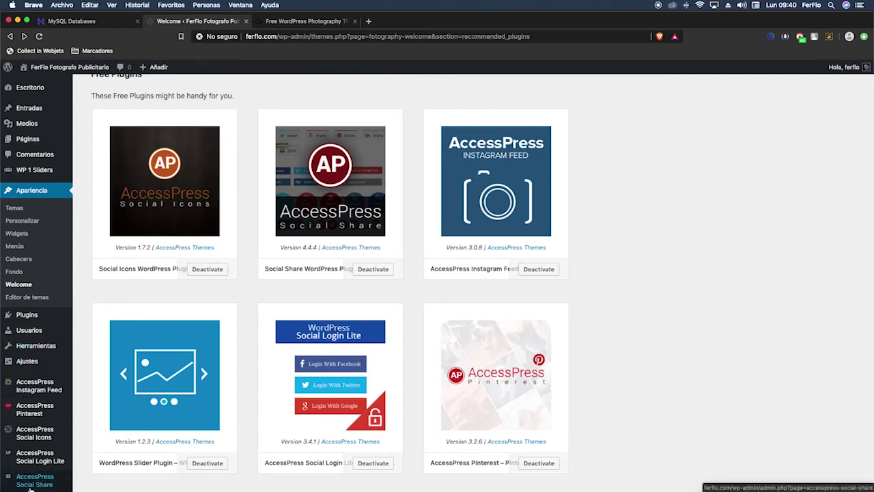
- Examine the theme customizer's sections, including Basic Settings, compare the preview with the demo site, and close the customizer
left_click(19, 223)
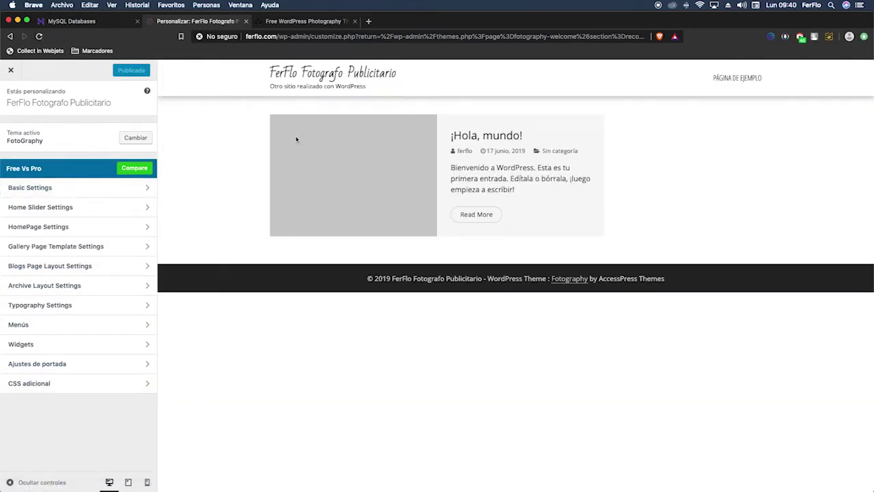
left_click(53, 189)
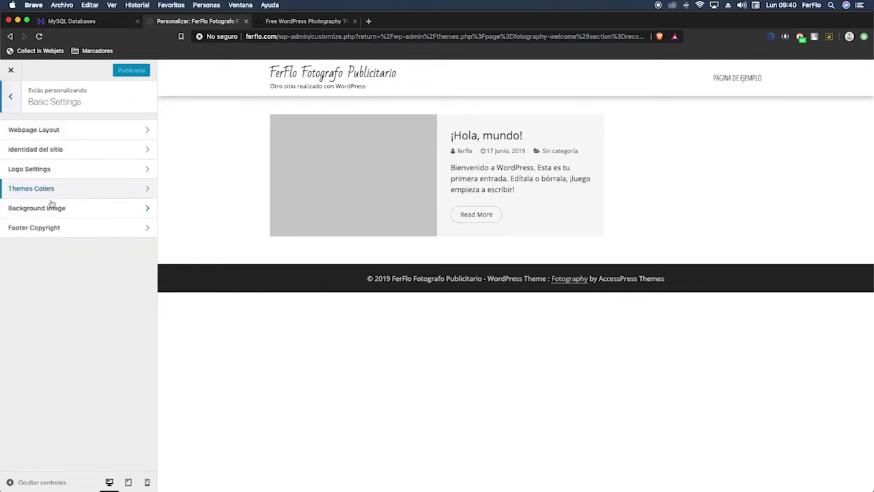
left_click(10, 98)
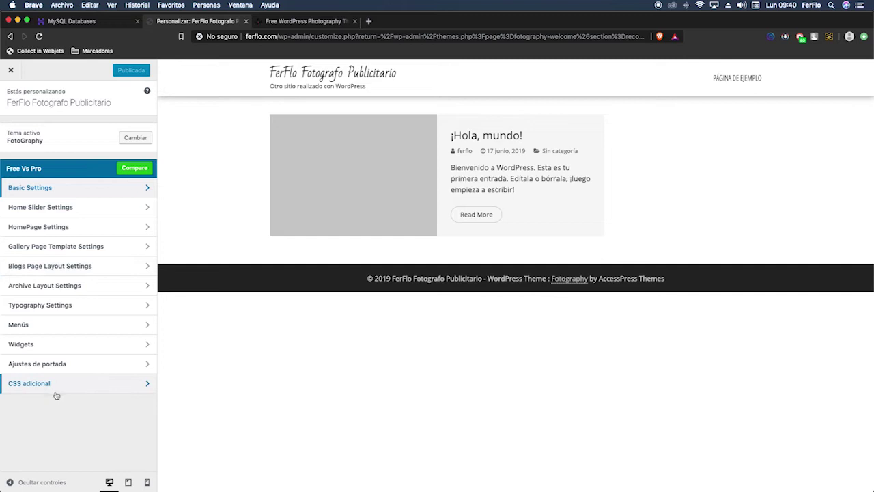
left_click(305, 21)
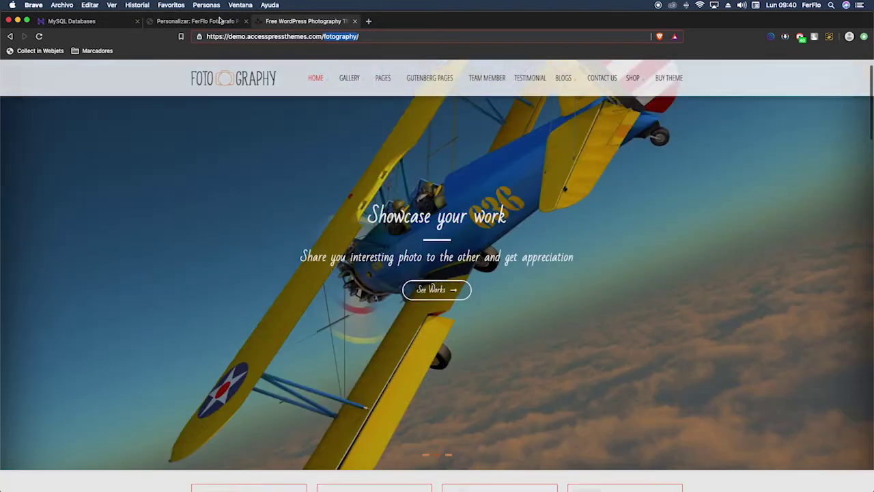
left_click(205, 22)
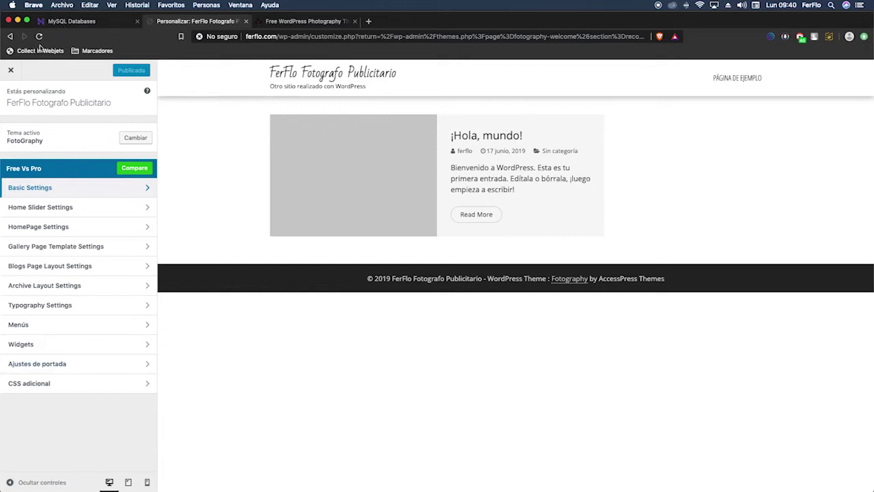
left_click(11, 70)
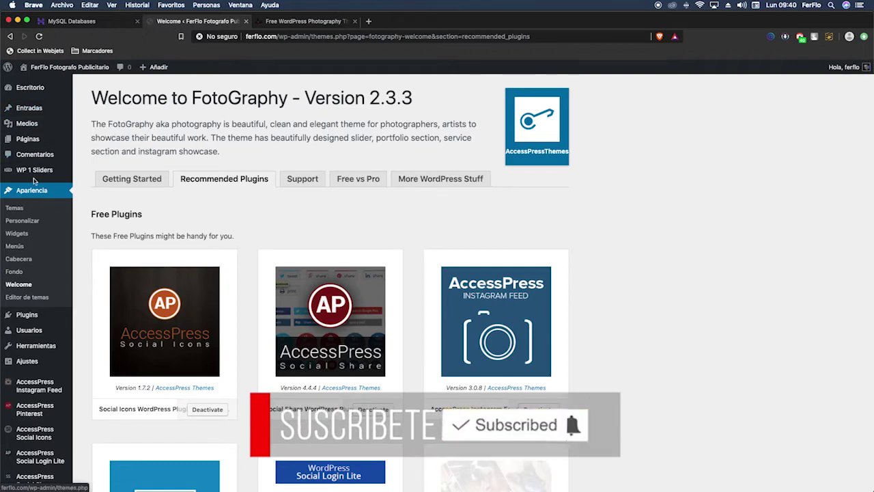
- Start a new WordPress page and title it "home"
left_click(32, 141)
left_click(145, 89)
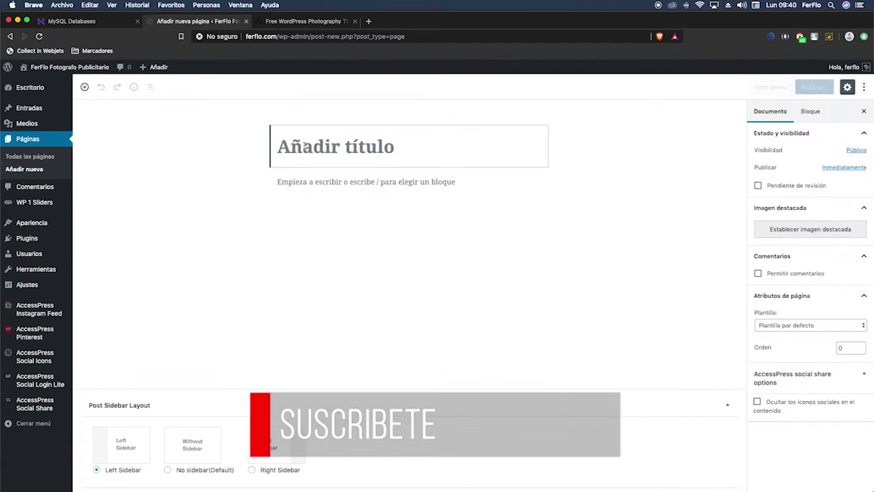
type("home")
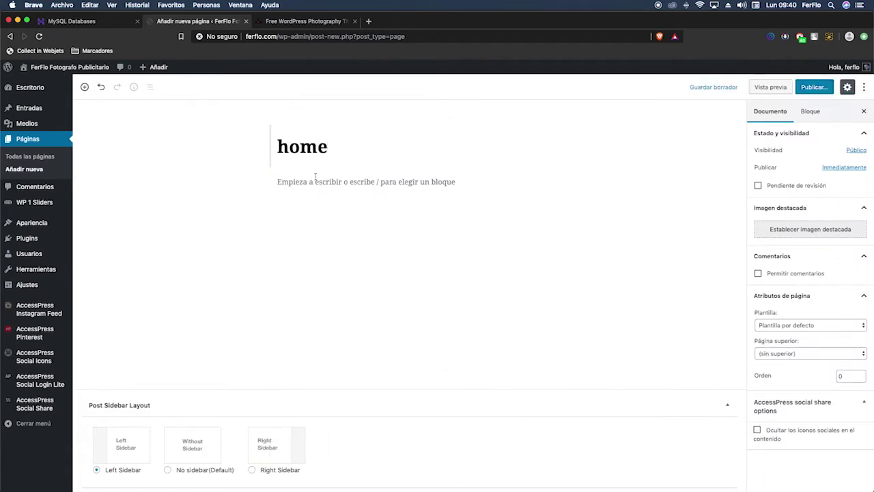
- Assign the Home Page template to the "home" page and publish the page
left_click(315, 179)
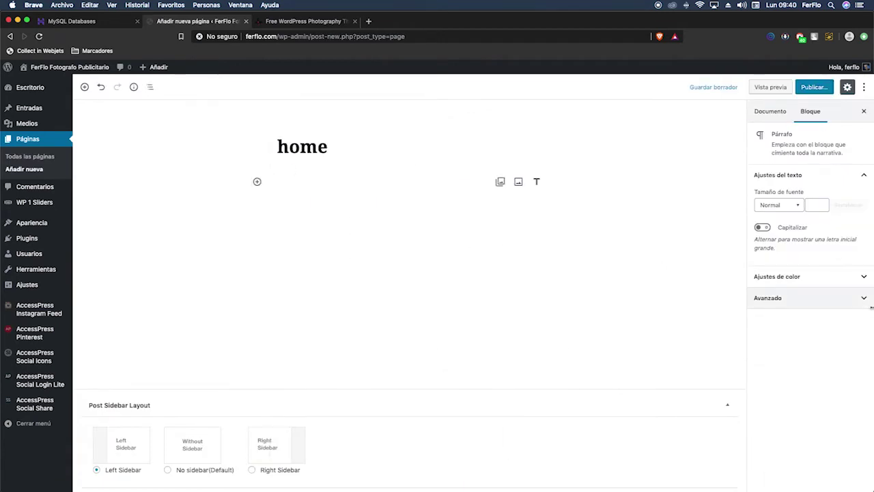
left_click(796, 317)
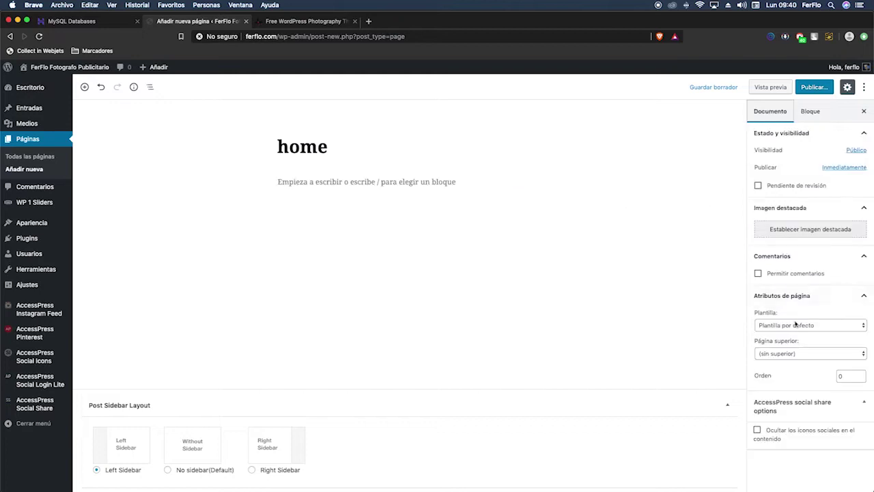
left_click(803, 328)
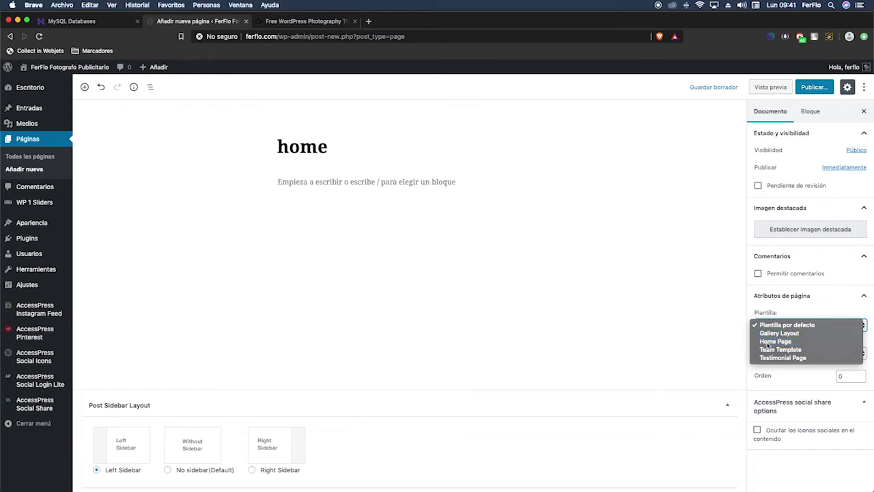
left_click(768, 342)
left_click(816, 87)
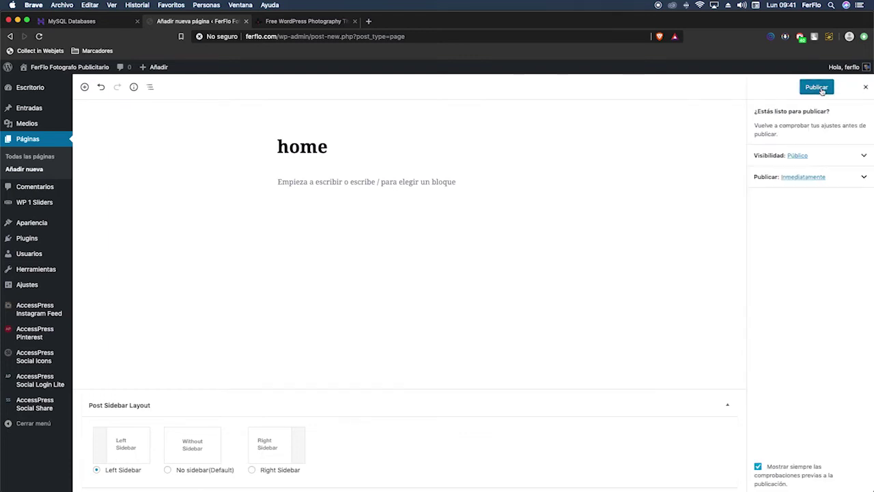
left_click(819, 88)
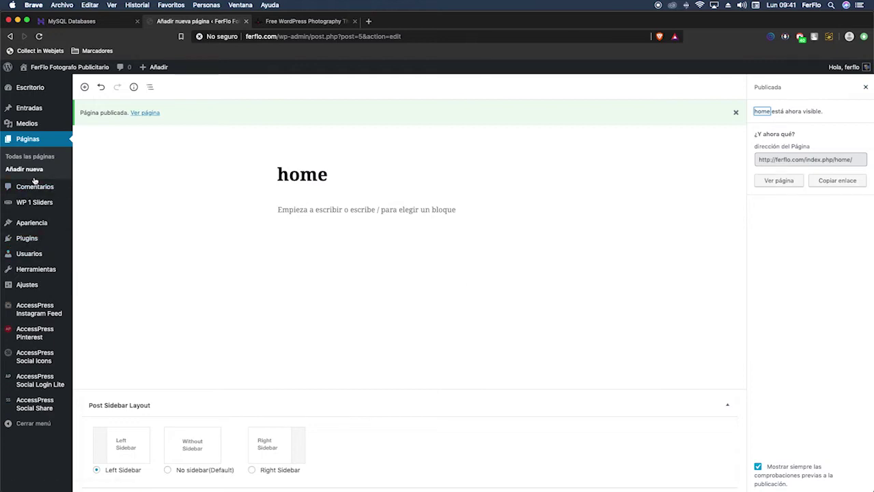
- Set the site's front page to the static page "home" in the theme customizer, publish the change and close the customizer
mouse_move(32, 225)
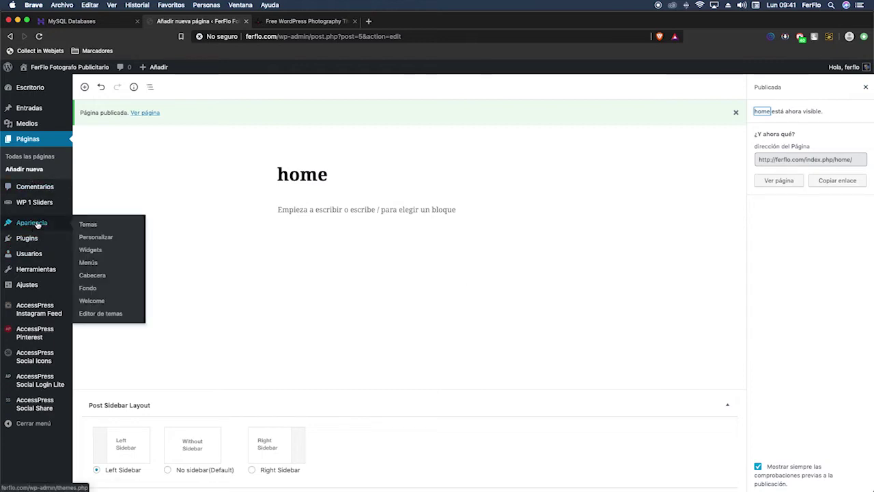
left_click(85, 237)
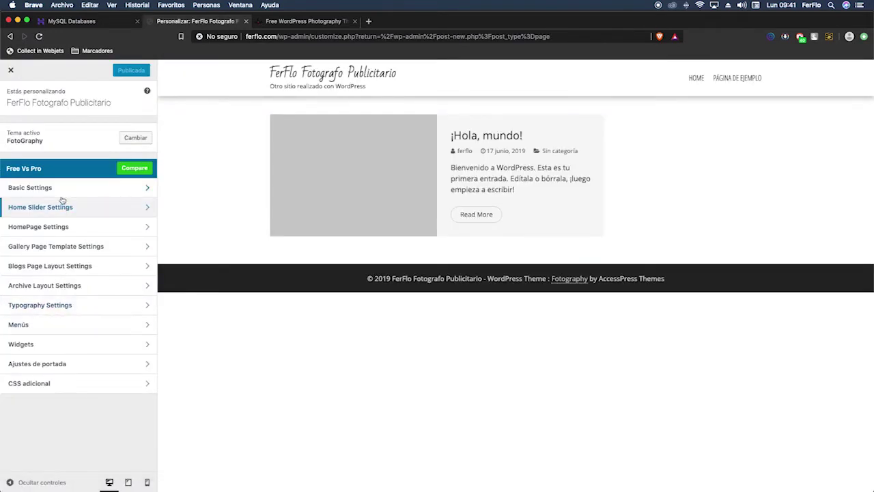
left_click(44, 365)
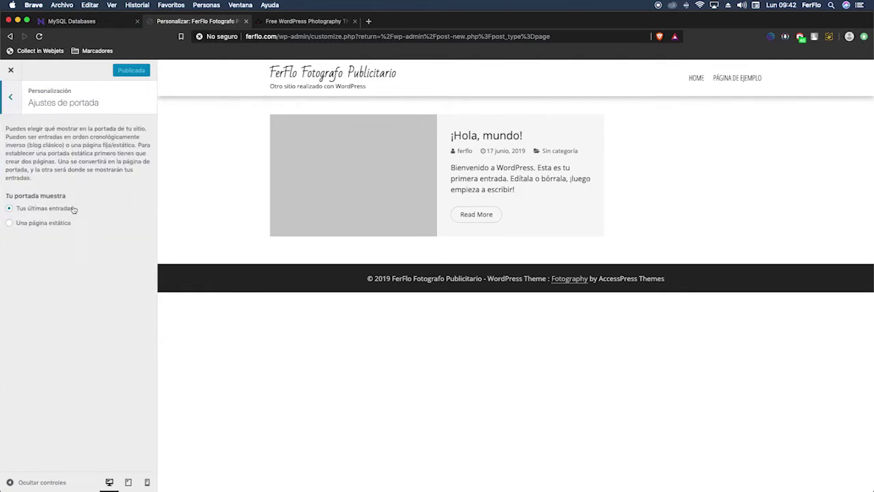
left_click(33, 224)
left_click(49, 262)
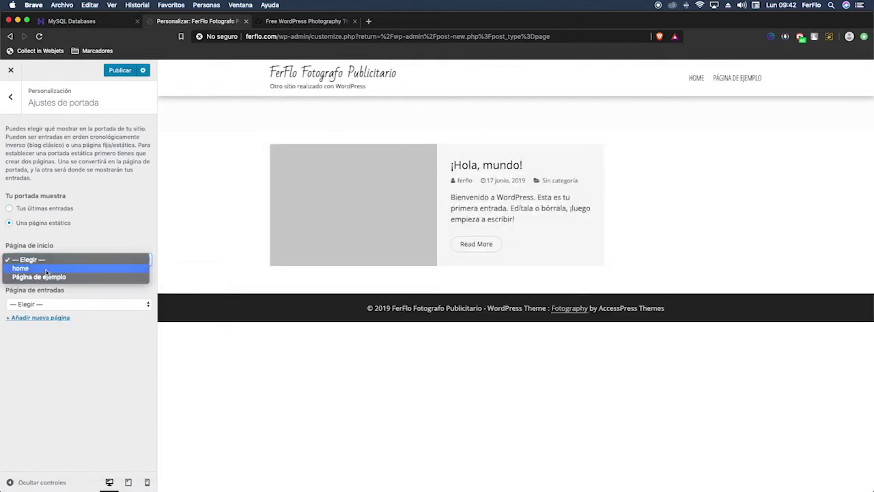
left_click(46, 270)
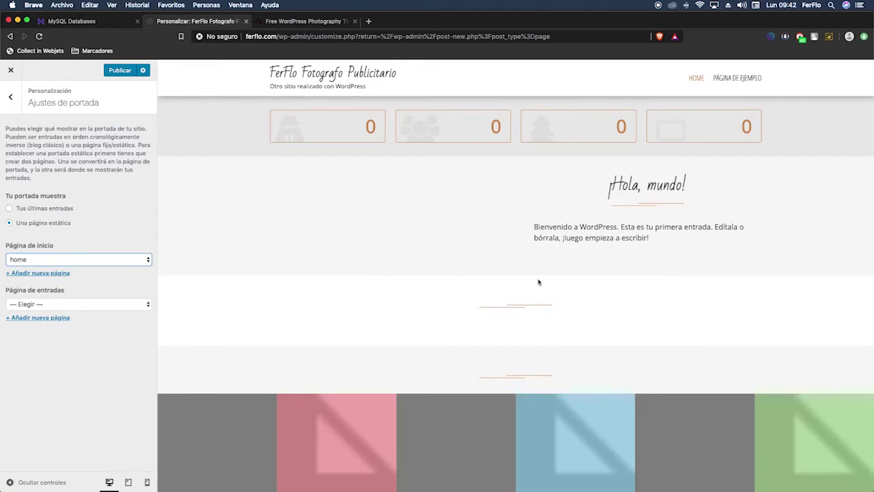
scroll(538, 282, "down", 6)
scroll(533, 283, "up", 6)
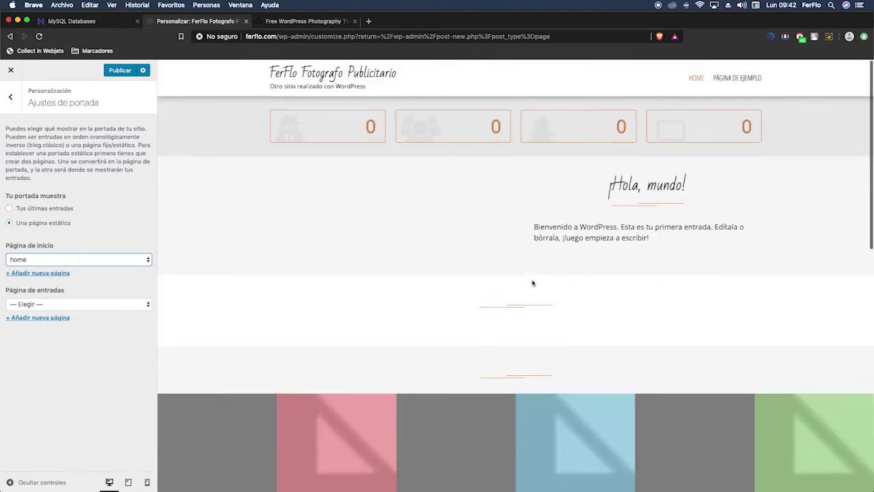
left_click(309, 22)
left_click(197, 22)
left_click(121, 73)
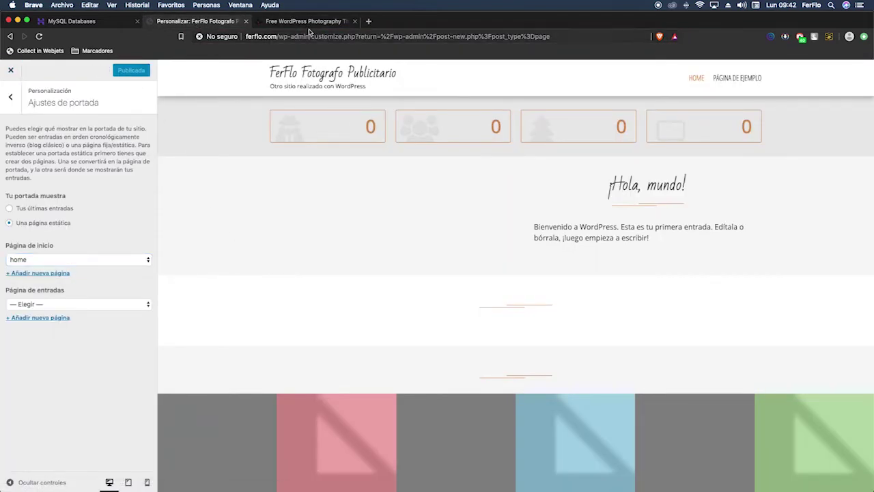
left_click(11, 70)
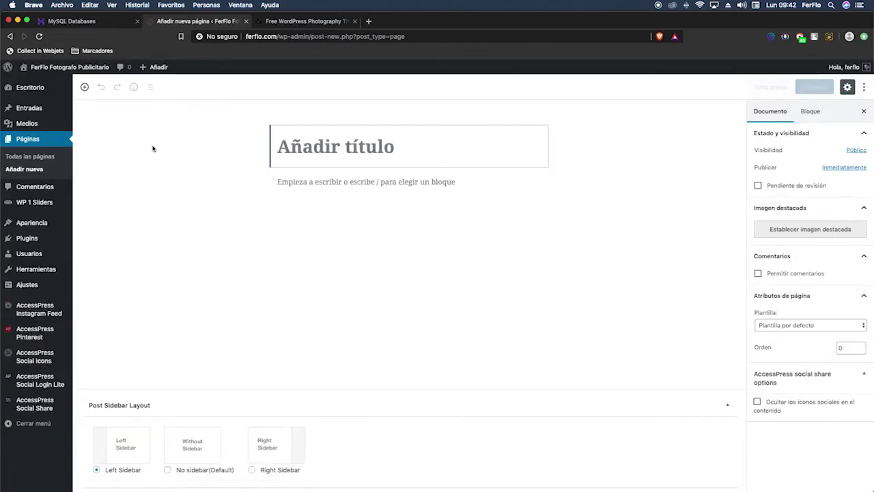
- Open the live site in a separate tab and compare its home page sections with the FotoGraphy demo site
right_click(28, 79)
left_click(75, 84)
scroll(418, 222, "down", 15)
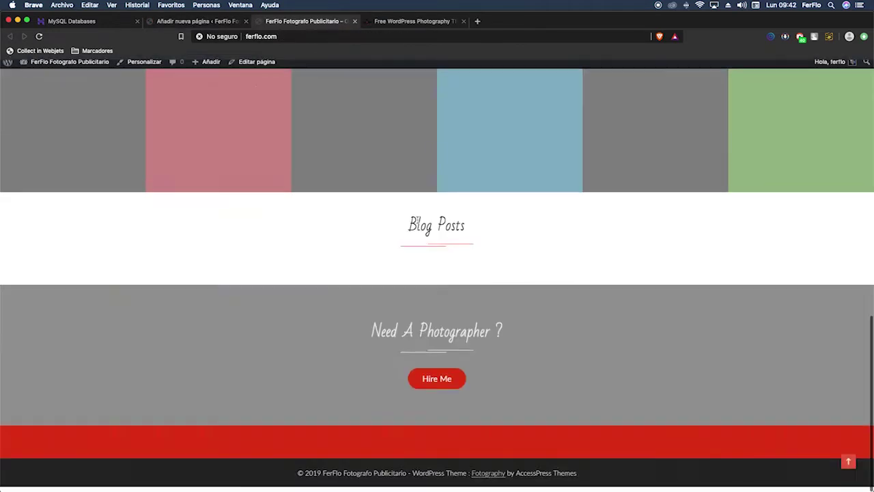
scroll(469, 321, "up", 15)
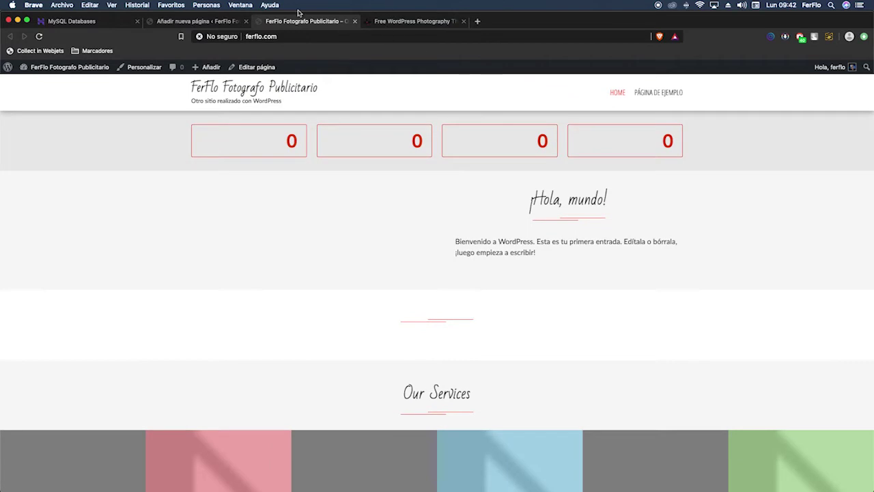
left_click(198, 21)
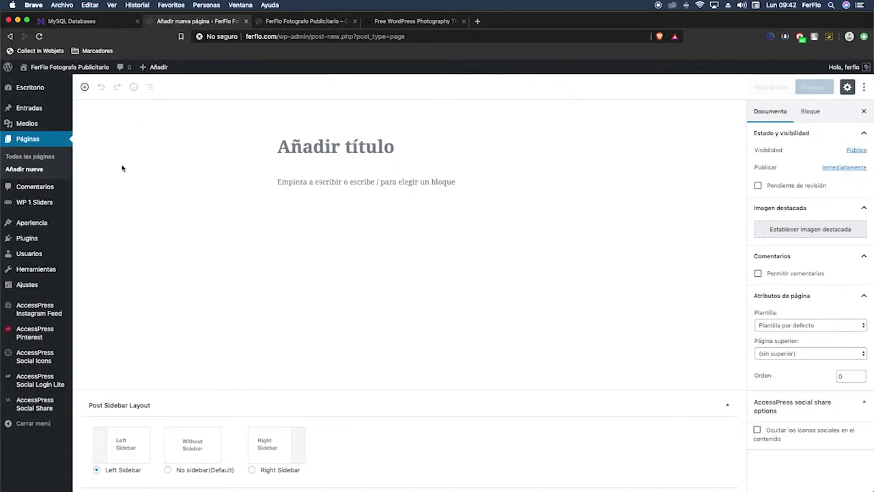
key("super+4")
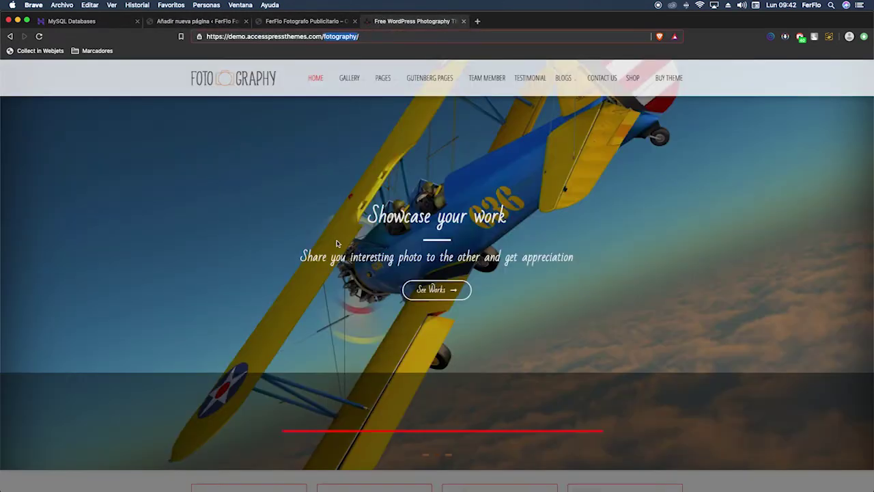
scroll(336, 243, "down", 10)
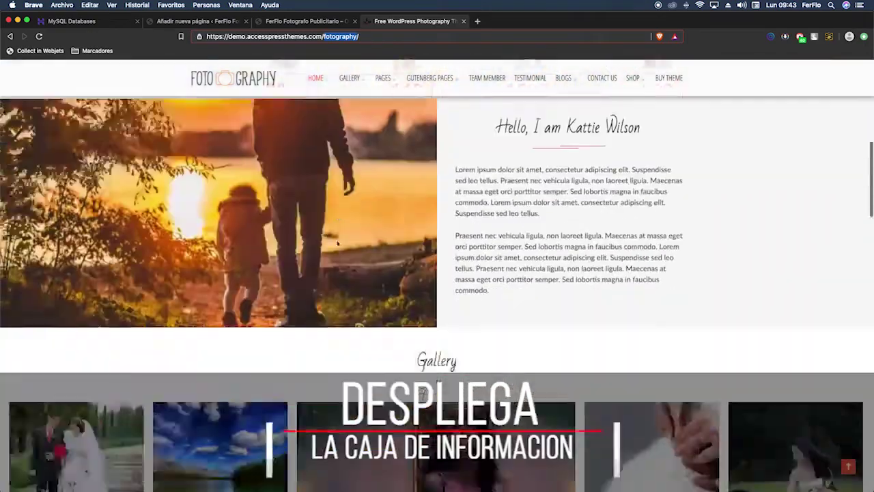
scroll(337, 243, "down", 15)
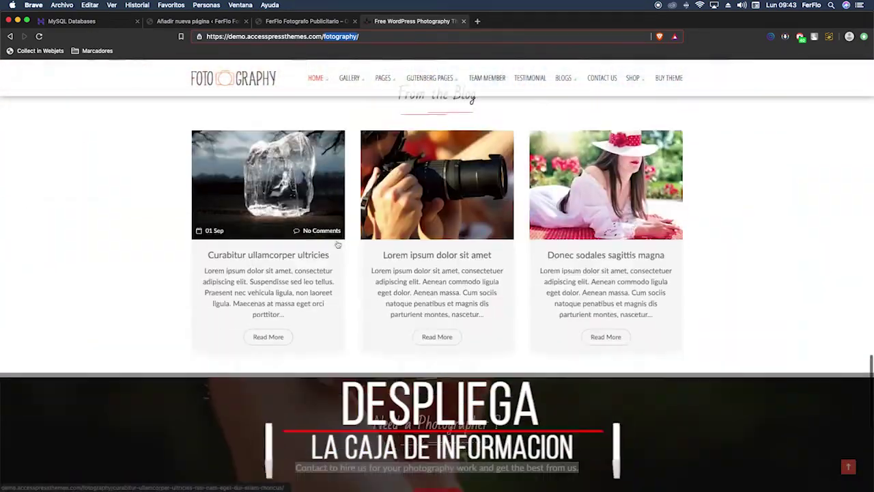
scroll(337, 244, "down", 5)
scroll(336, 244, "up", 20)
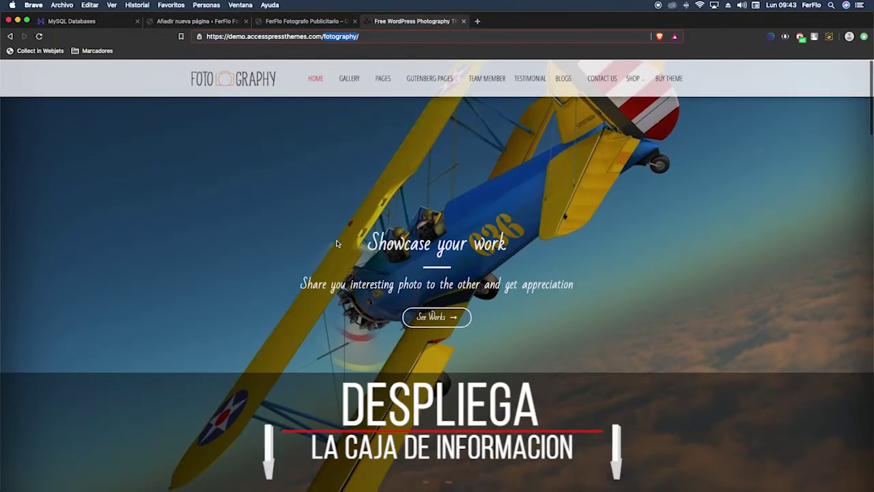
- Upload all the images in the DemoSiteFotoGraphy folder to the WordPress media library
left_click(154, 21)
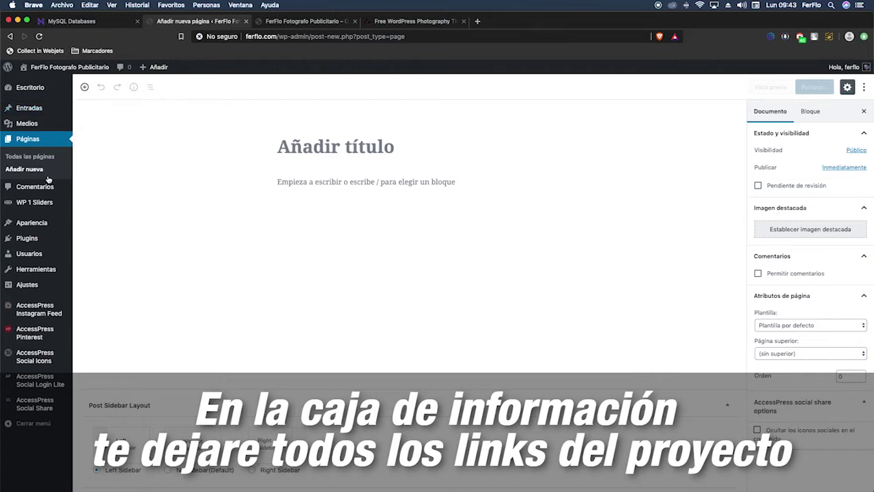
mouse_move(44, 288)
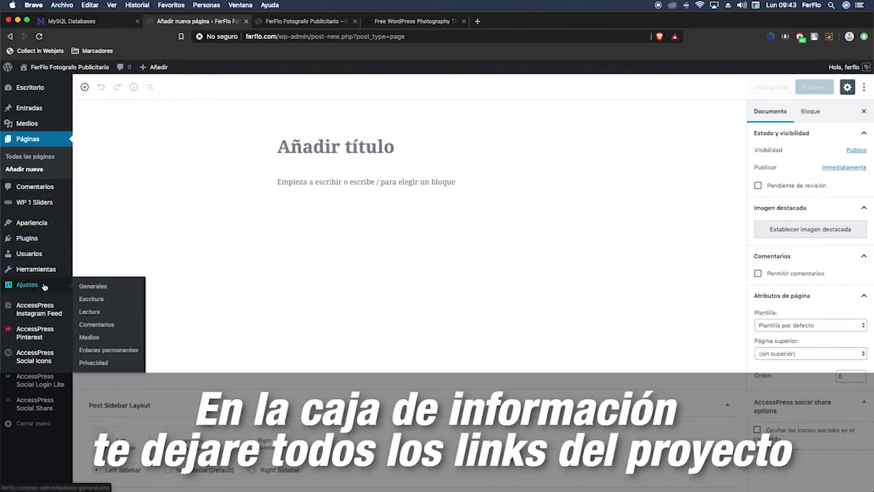
left_click(26, 124)
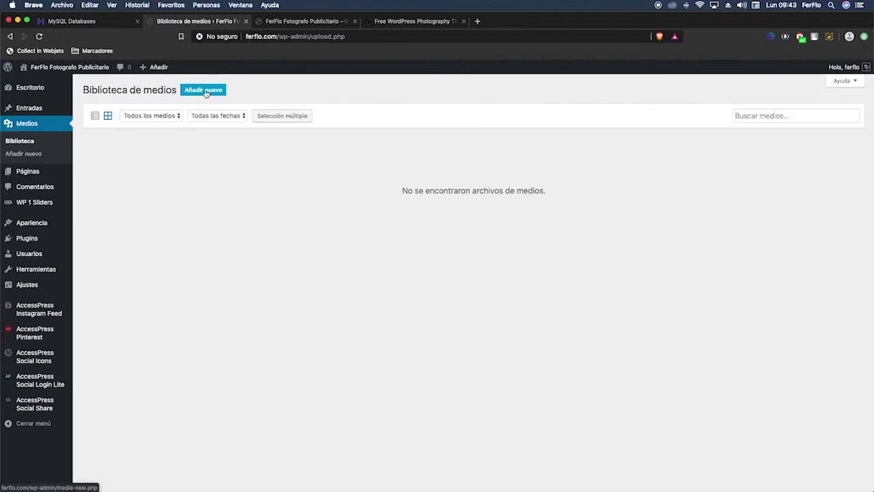
left_click(206, 91)
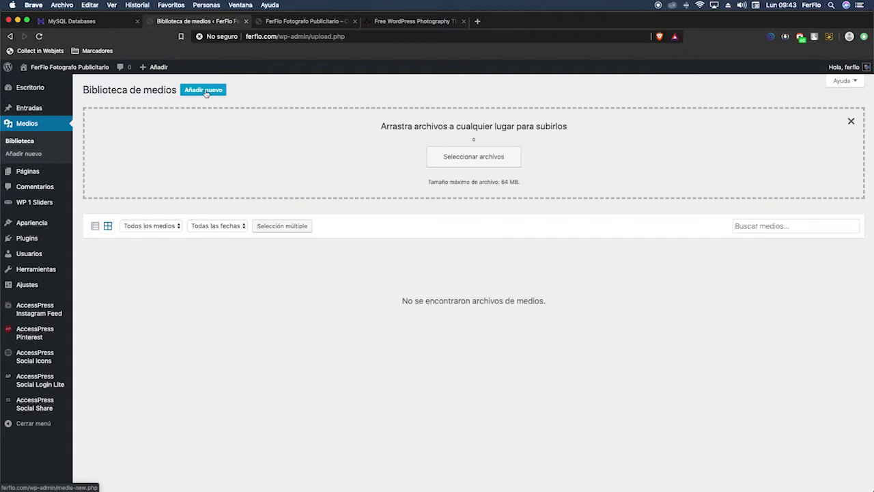
left_click(470, 156)
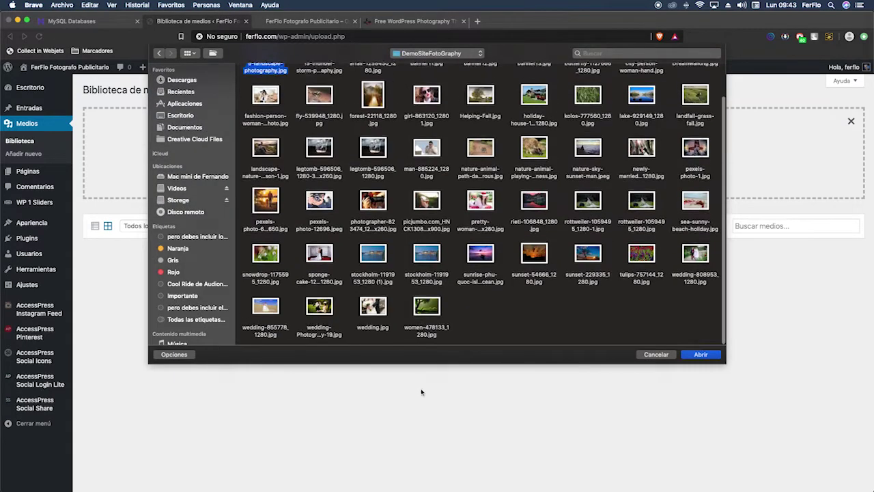
scroll(424, 318, "down", 3)
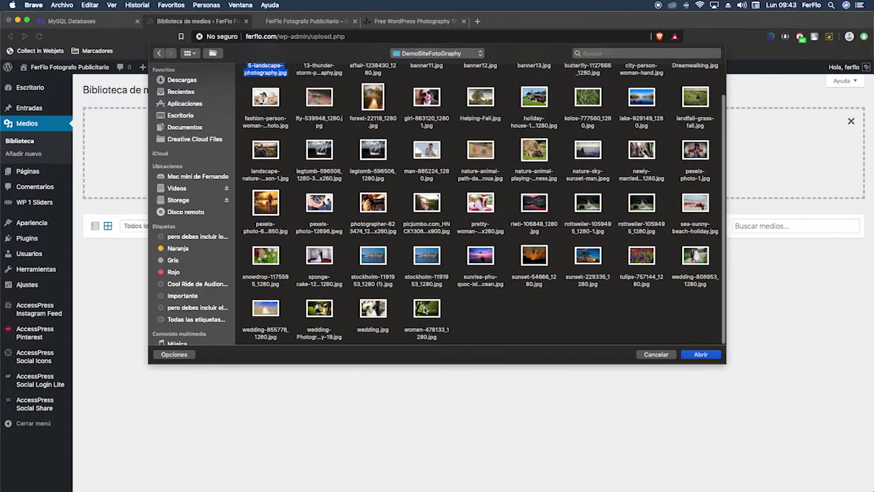
left_click_drag(701, 331, 239, 63)
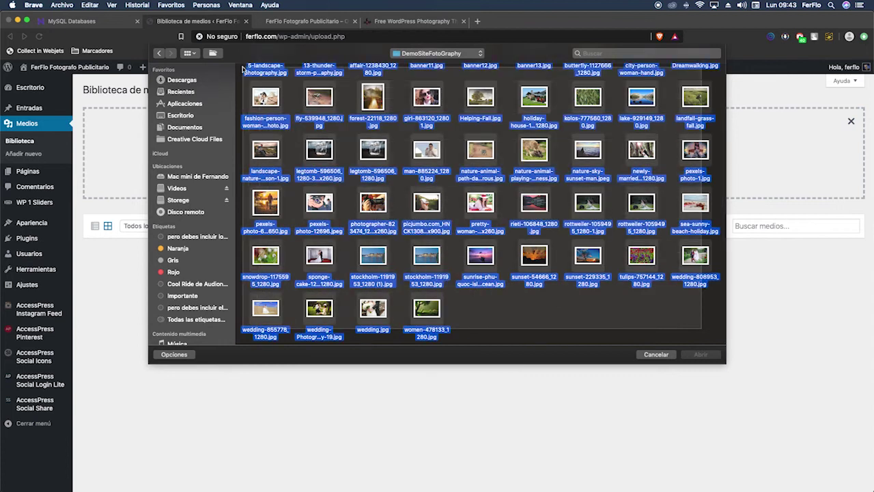
left_click(701, 354)
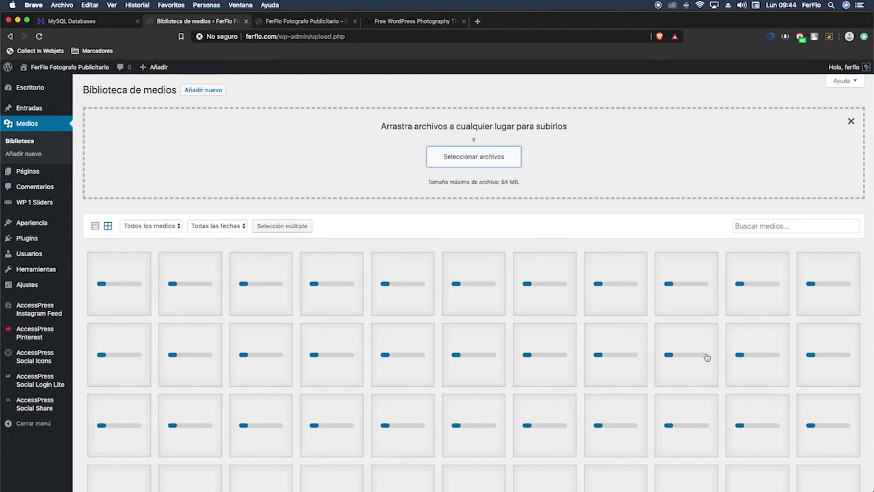
scroll(704, 361, "down", 3)
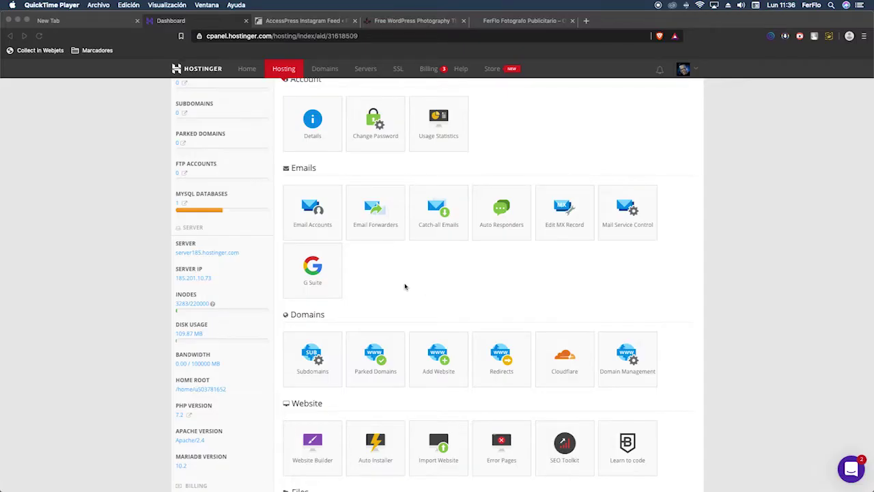
- Examine the Hostinger hosting dashboard's sections, from the account and email tools down to Databases and Advanced
scroll(387, 291, "up", 5)
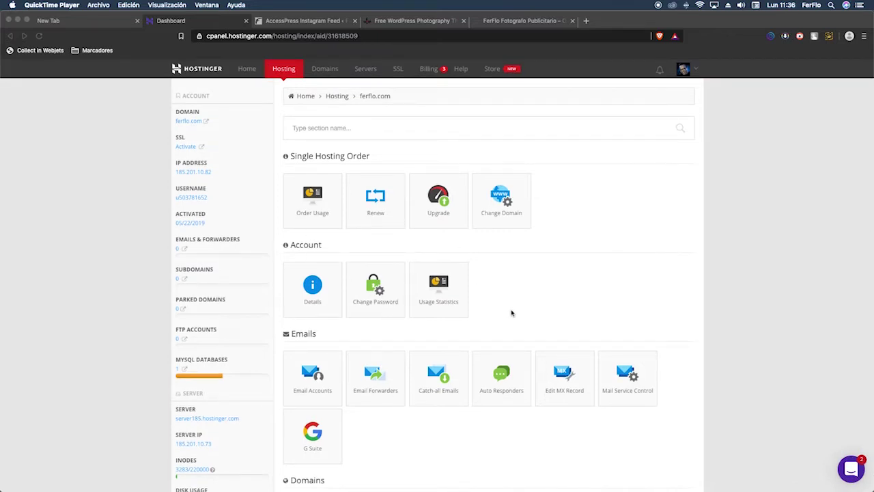
scroll(511, 312, "down", 2)
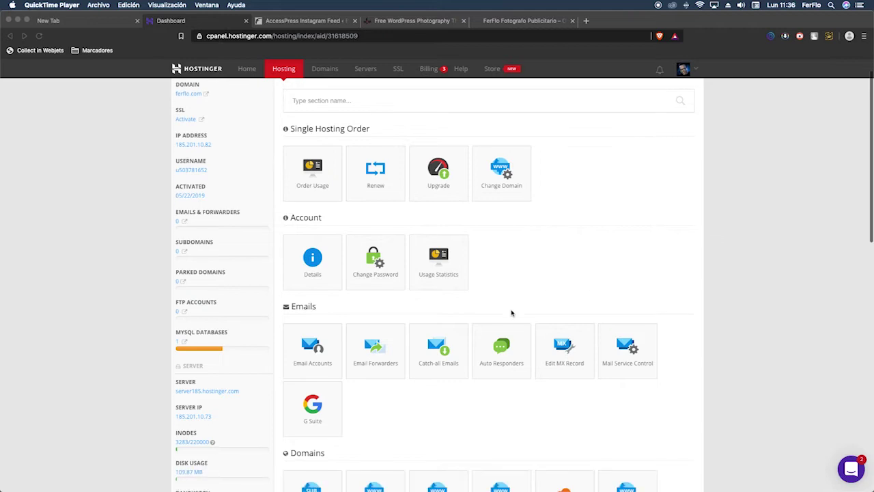
scroll(512, 313, "down", 1)
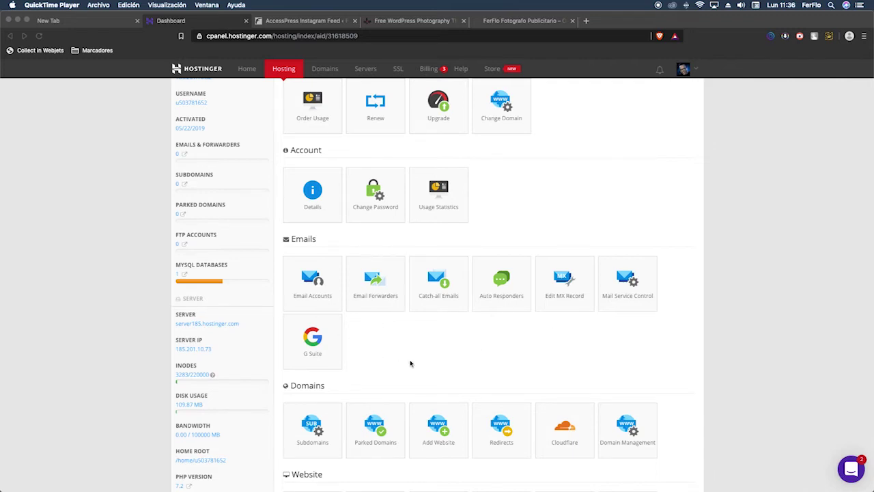
scroll(410, 362, "down", 3)
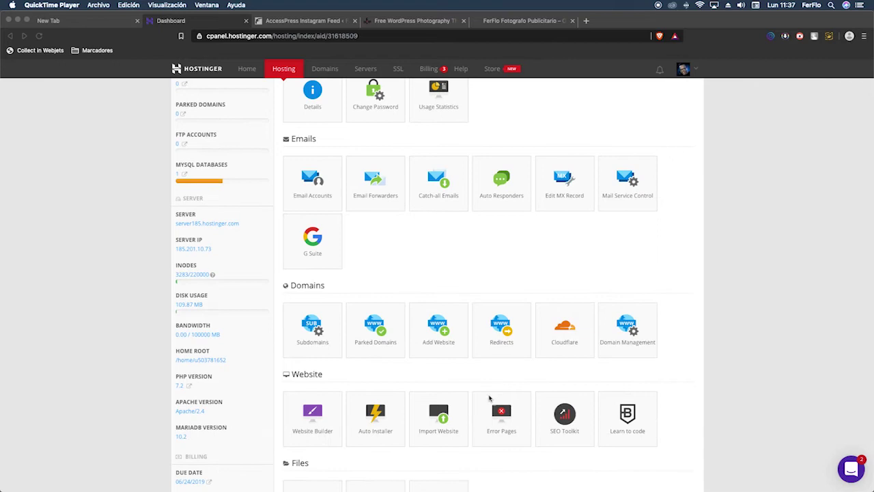
scroll(489, 398, "down", 3)
scroll(490, 398, "down", 5)
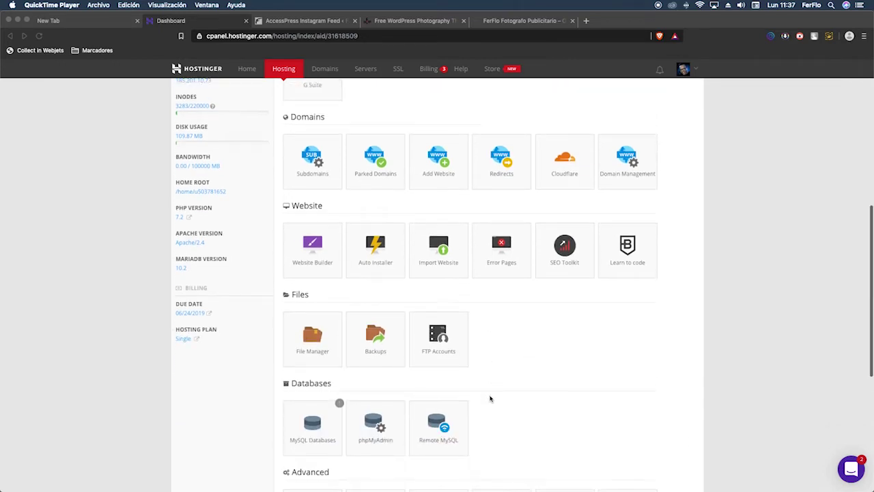
scroll(490, 398, "down", 1)
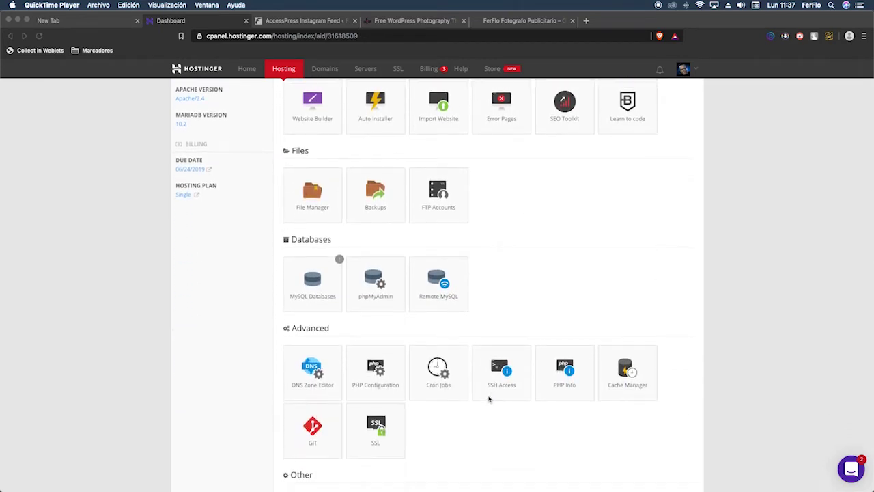
- Review the Advanced and Other tool groups of the hosting dashboard
scroll(488, 398, "down", 1)
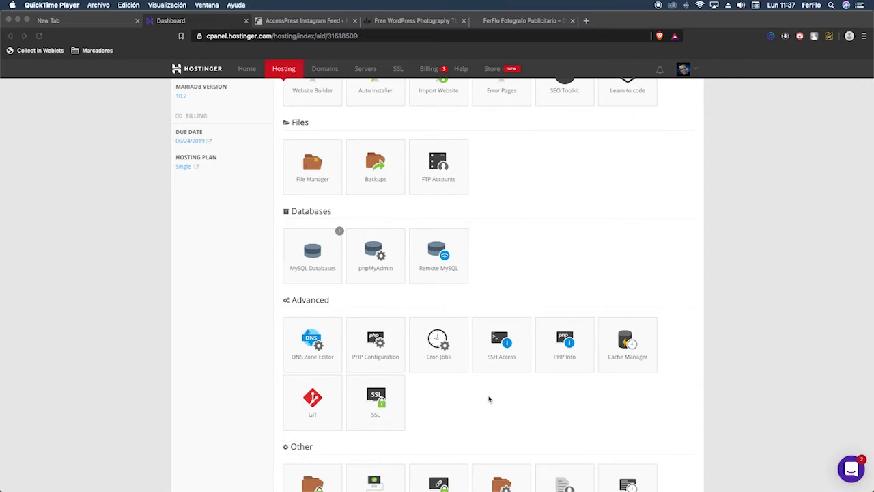
scroll(489, 398, "down", 4)
scroll(489, 398, "up", 11)
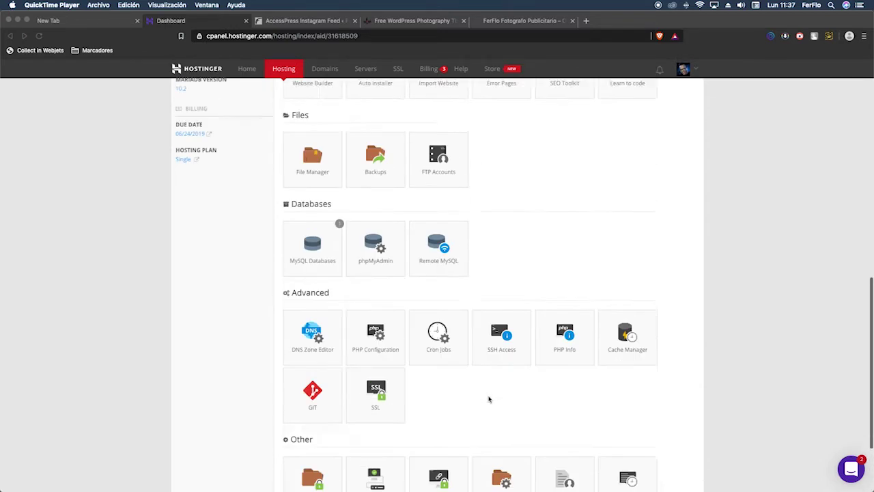
scroll(489, 399, "up", 7)
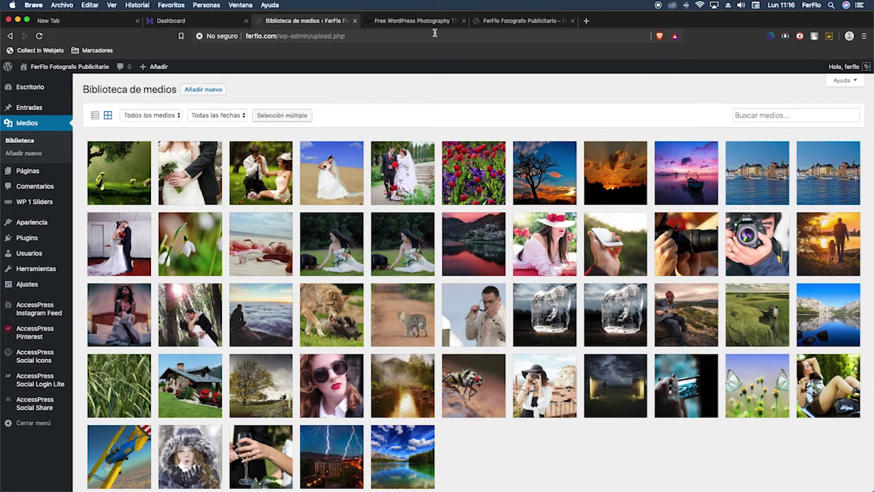
- In the theme customizer's Home Slider Settings, insert the yellow biplane photo from the media library as the first slide's image
left_click(429, 21)
left_click(287, 23)
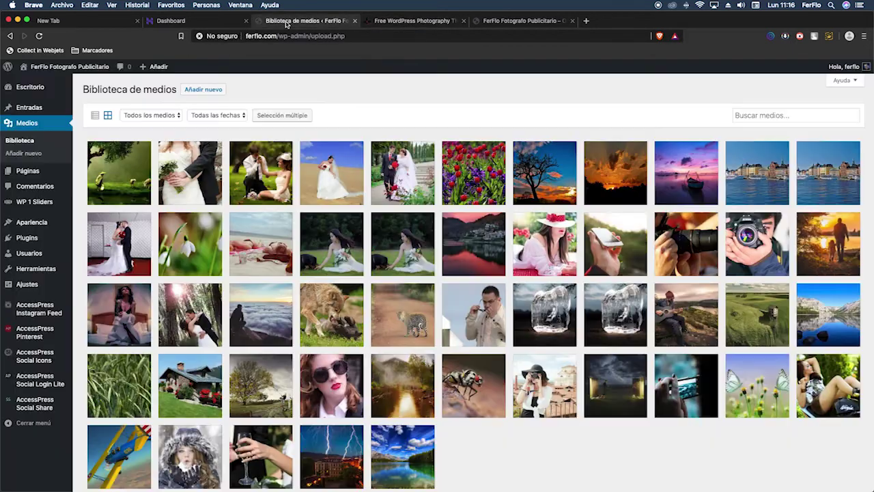
mouse_move(54, 223)
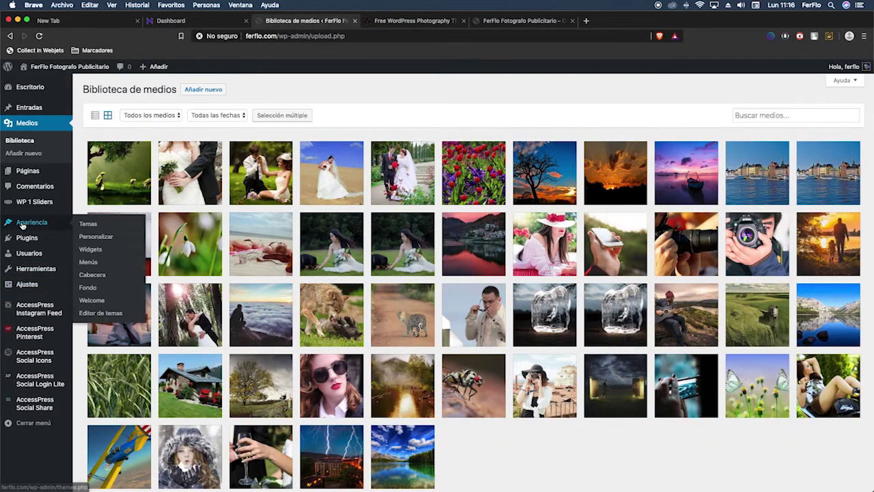
left_click(100, 237)
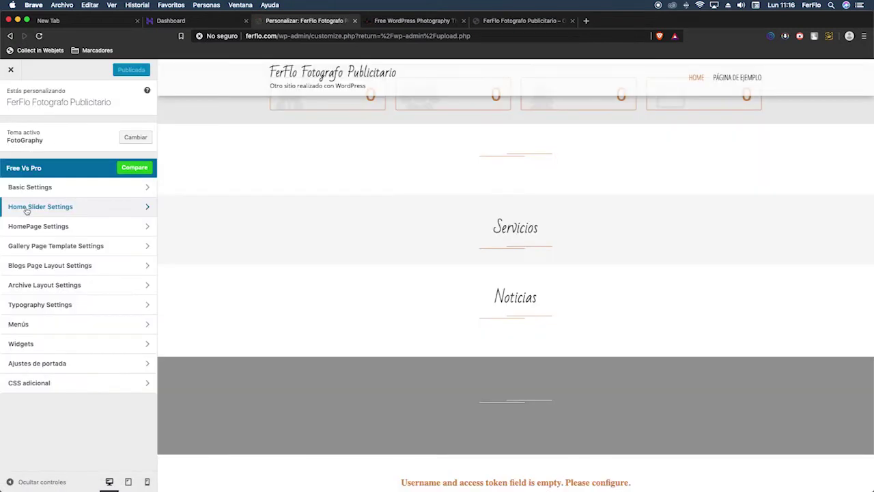
left_click(27, 208)
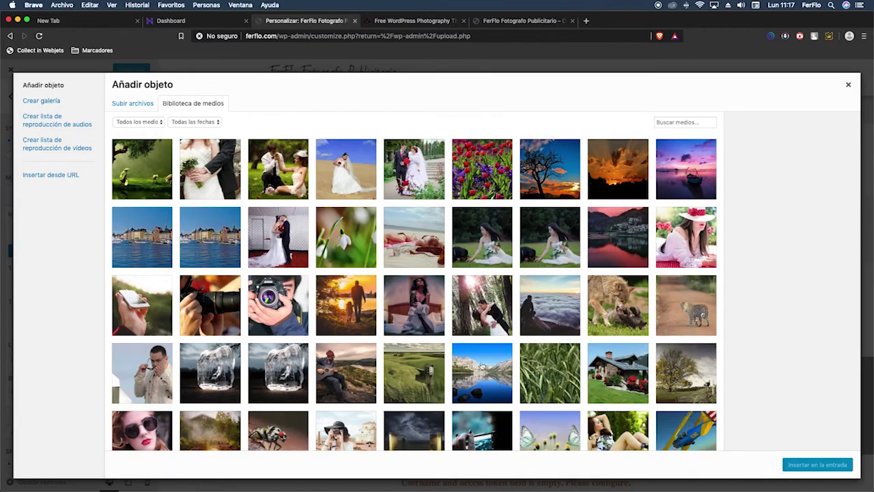
left_click(696, 439)
left_click(818, 464)
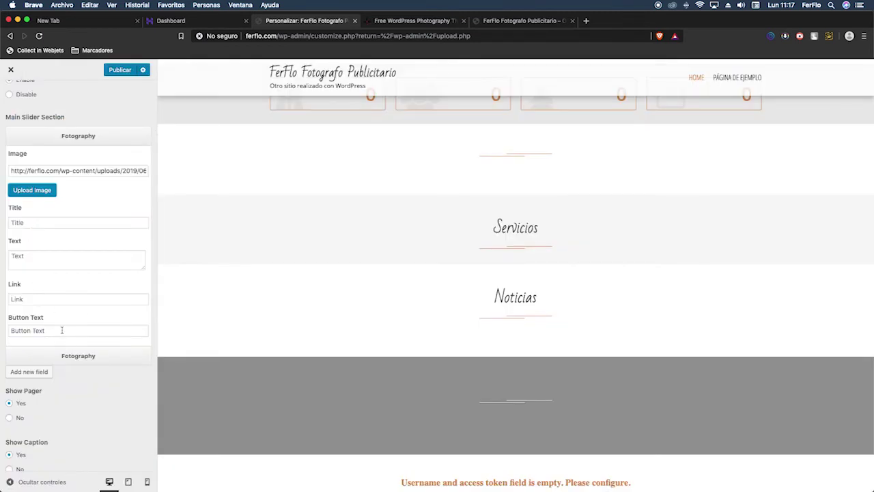
- Set the second slide's image to banner13.jpg from the media library
left_click(79, 357)
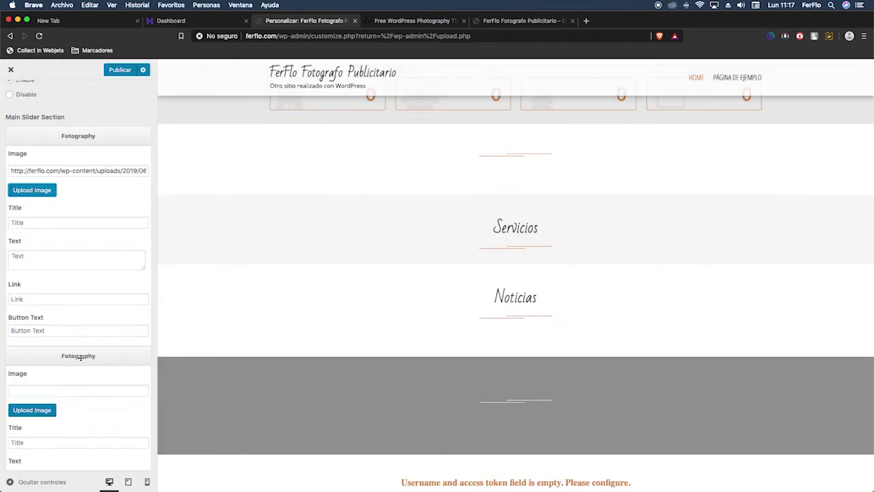
left_click(67, 394)
left_click(34, 412)
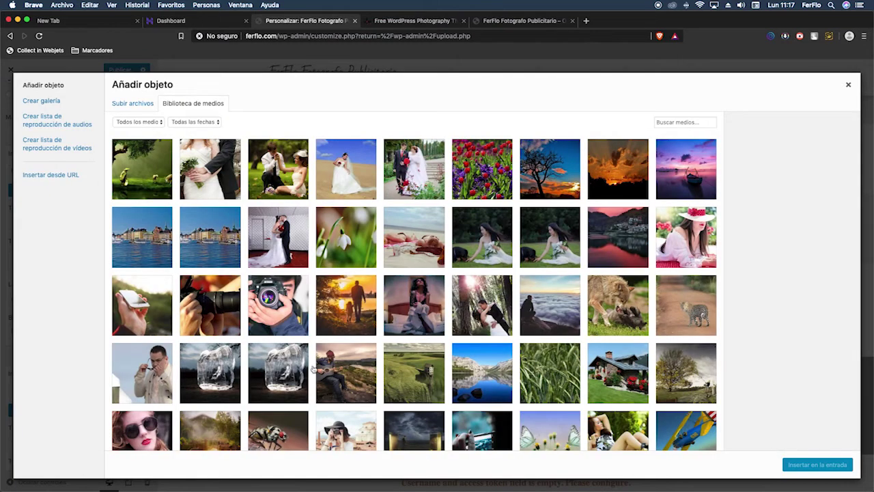
scroll(367, 392, "down", 3)
left_click(618, 399)
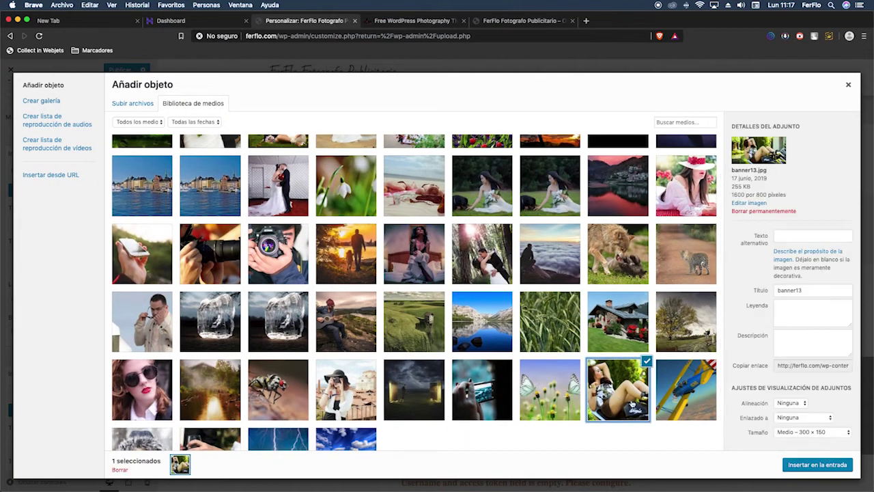
left_click(821, 468)
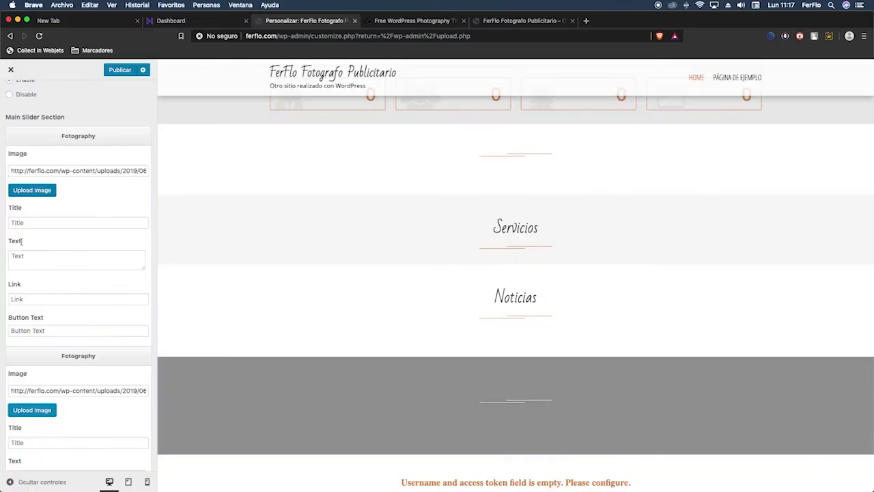
- Add a third slide to the home slider with the photo of the woman in a winter hood and publish the changes
scroll(30, 263, "down", 5)
left_click(28, 360)
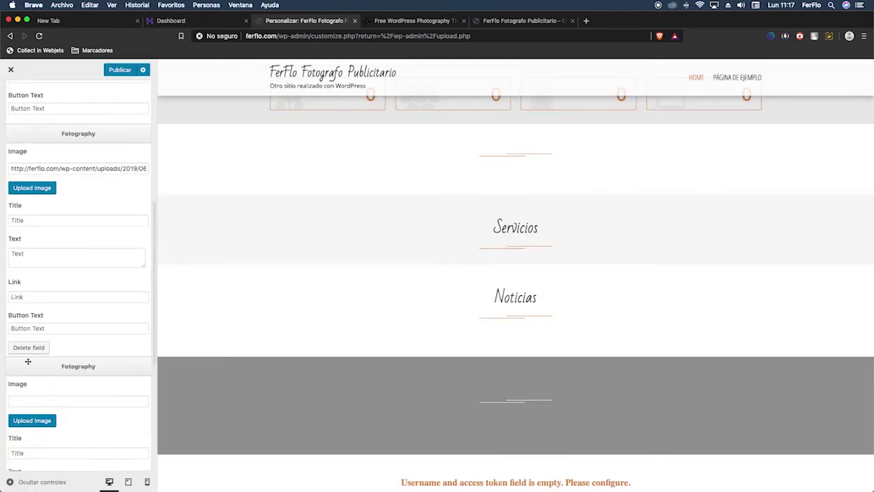
left_click(40, 421)
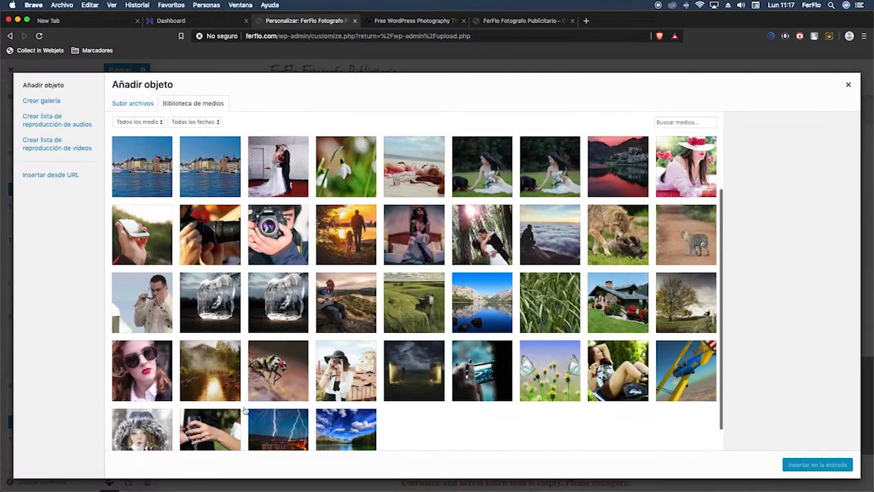
scroll(245, 409, "down", 1)
left_click(143, 410)
left_click(818, 465)
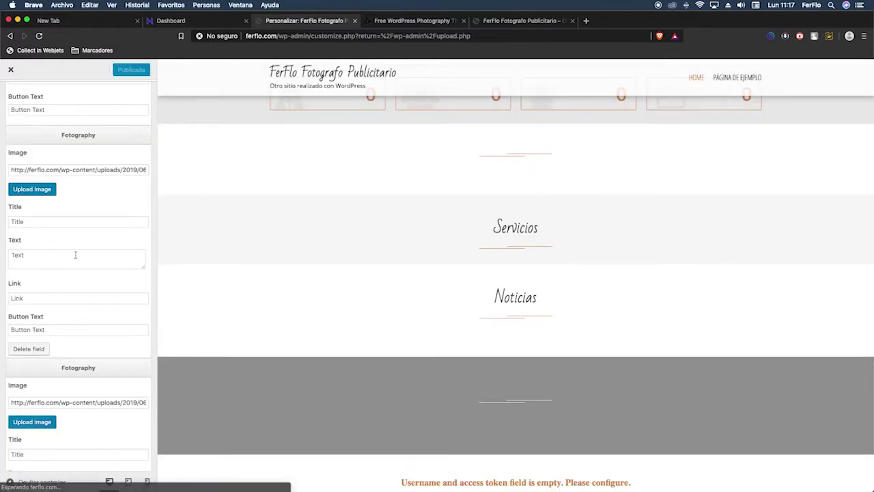
scroll(98, 175, "up", 10)
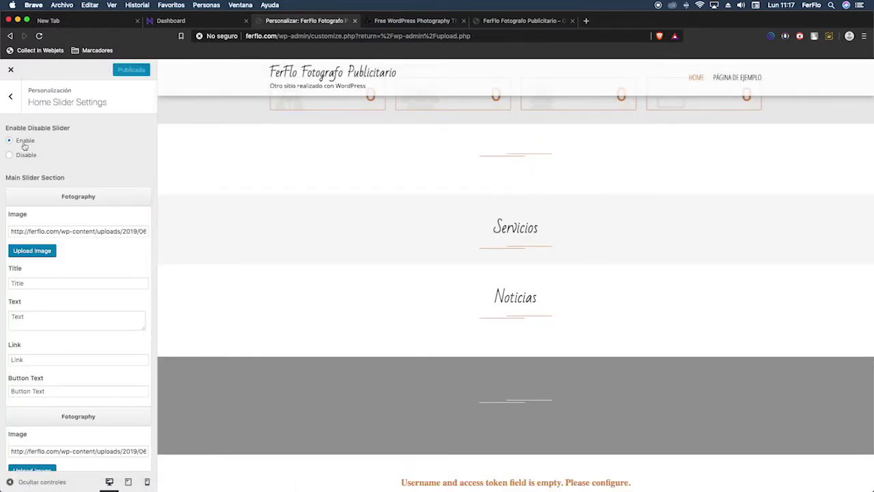
- Check the image slider on the live site and compare it with the demo site's slider and its captions
left_click(505, 20)
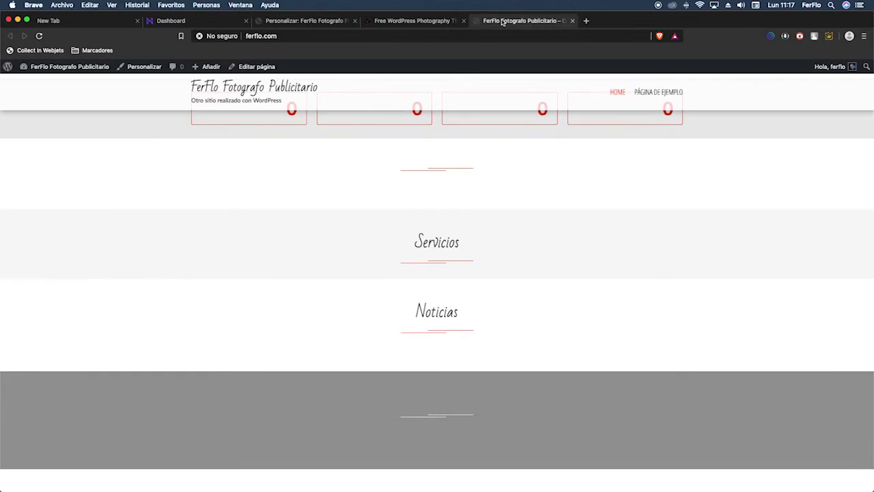
scroll(403, 360, "down", 5)
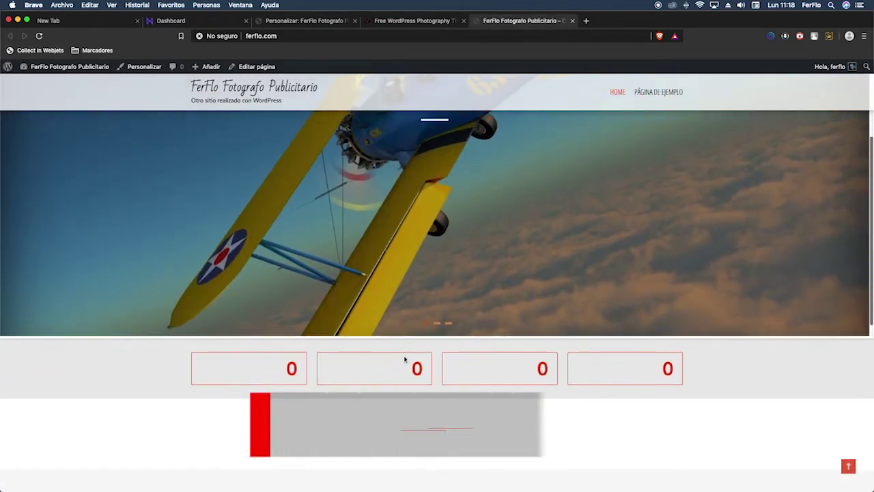
scroll(403, 358, "up", 5)
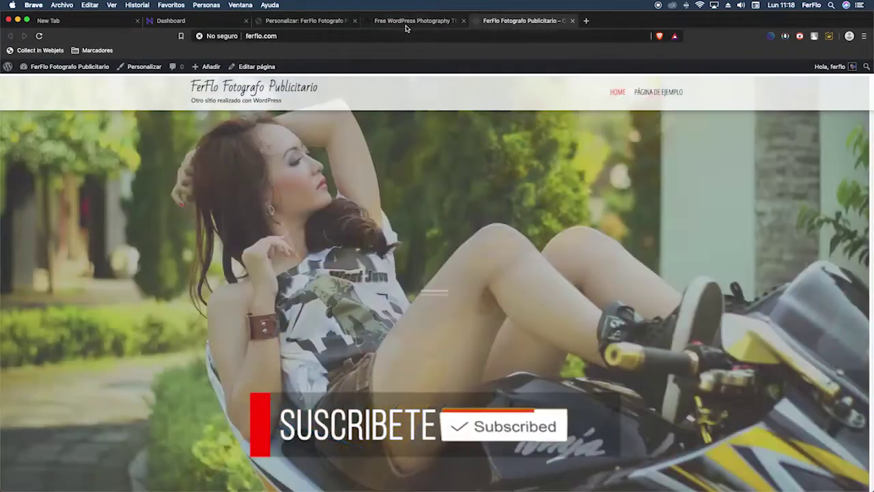
left_click(416, 20)
scroll(456, 207, "down", 1)
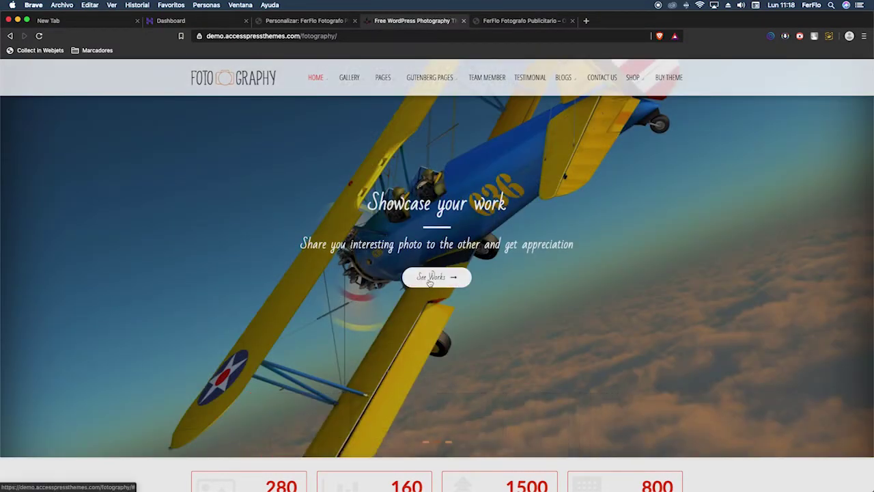
key("ctrl+Tab")
- In the customizer's home page Counter Section, set Counter One to 50000 with the title "Fotos Hechas"
left_click(304, 20)
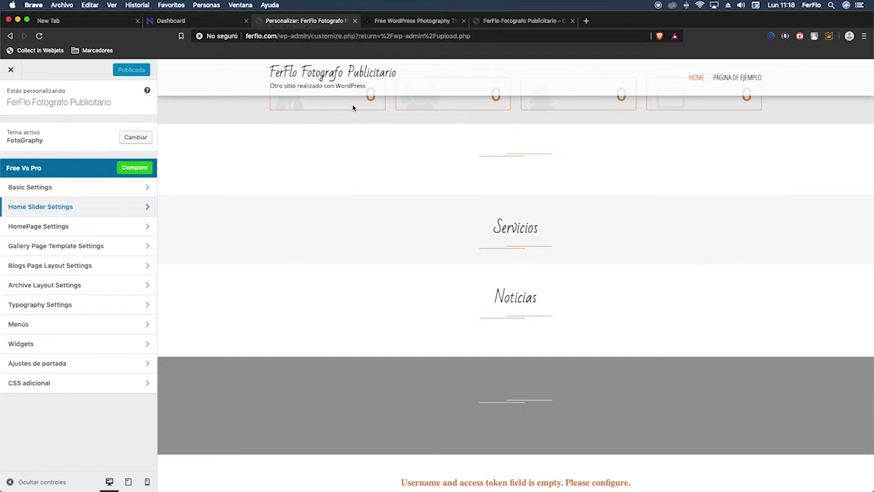
scroll(483, 105, "up", 3)
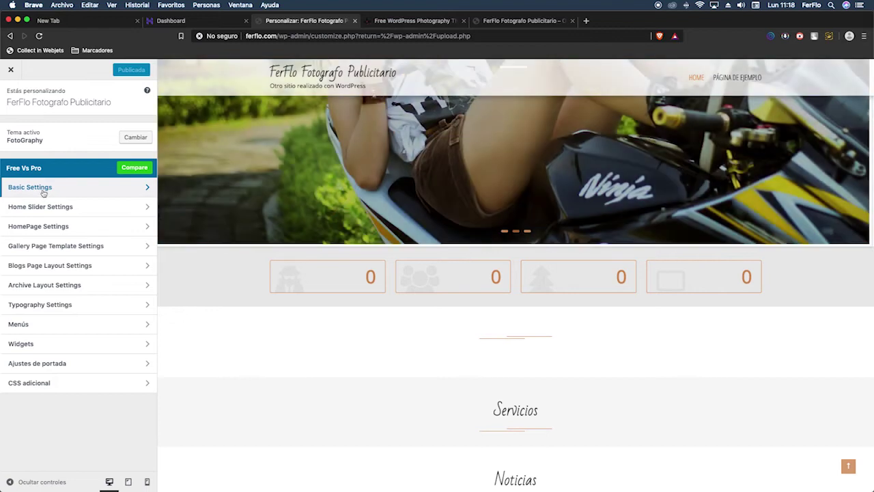
left_click(41, 232)
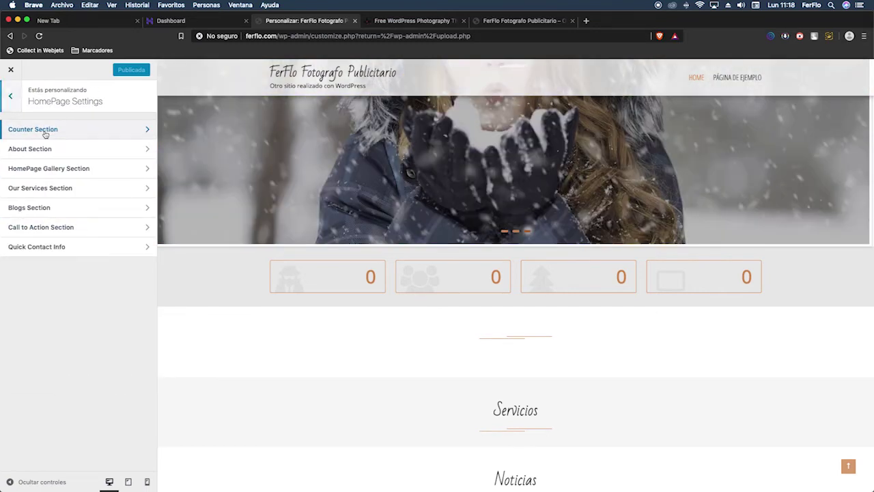
left_click(43, 130)
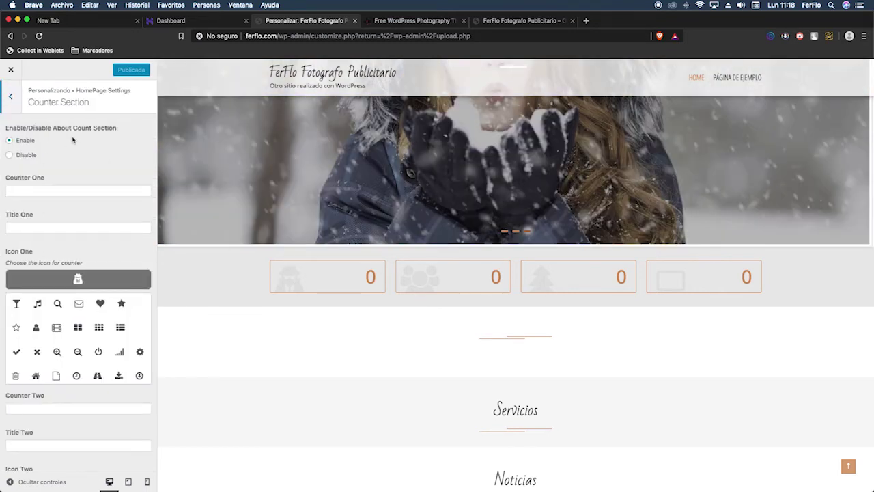
left_click(36, 193)
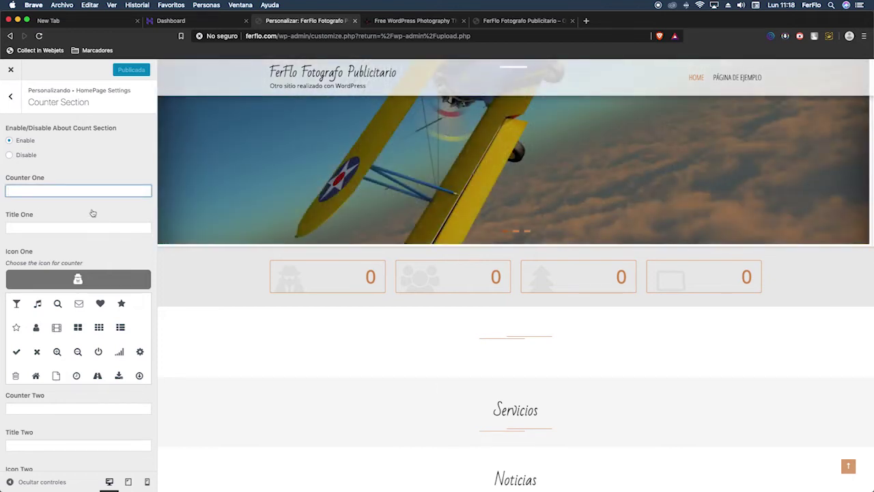
type("50000")
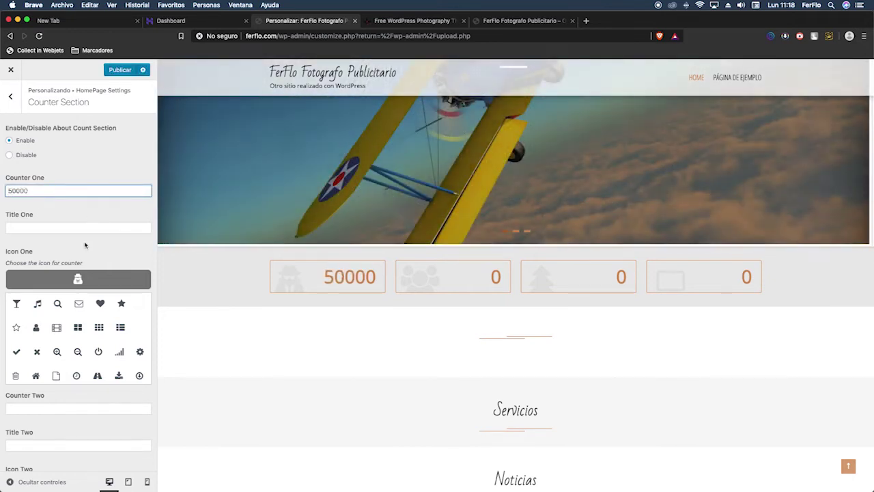
key("Tab")
type("Fotos Hechas")
- Set Counter Two to 5000 with the title "Fotos Editadas"
left_click(41, 410)
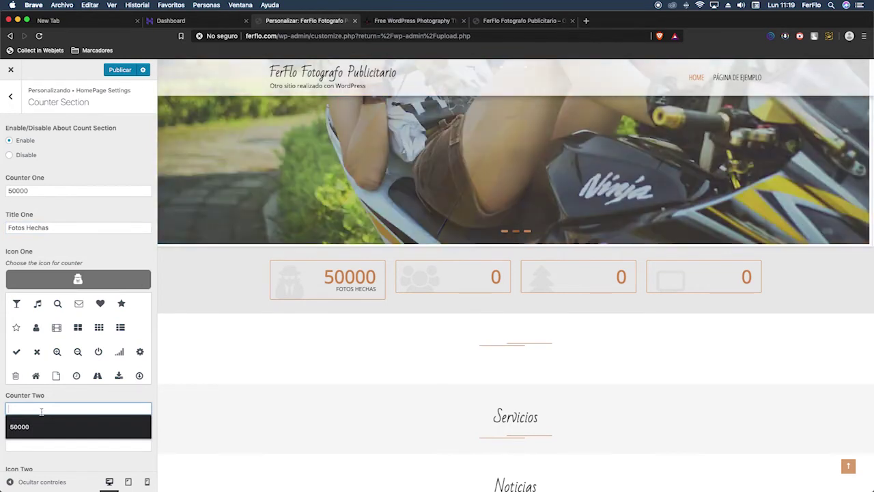
type("5000")
key("Tab")
type("Fotos Editadas")
- Set Counter Three to 5000000 with the title "Tazas de Cafe"
scroll(130, 437, "down", 3)
scroll(120, 455, "down", 1)
left_click(41, 409)
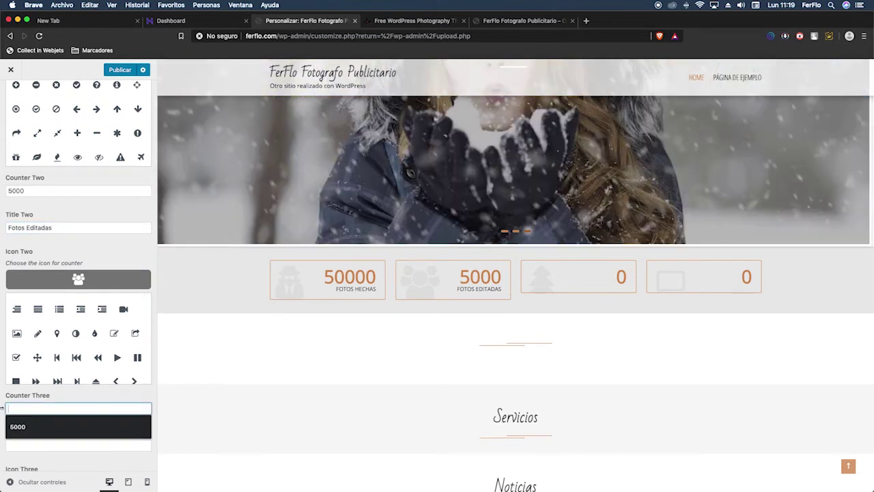
type("5000000")
key("Tab")
type("Tazas de Cafe")
- Set Counter Four to 19 with the title "Años de experiencia" and publish the counter changes
scroll(49, 443, "down", 3)
scroll(49, 442, "down", 2)
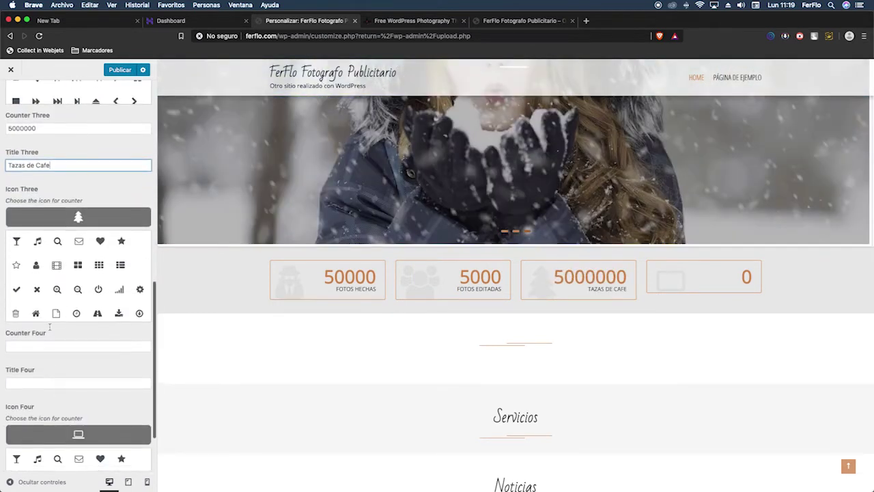
left_click(27, 344)
left_click(27, 363)
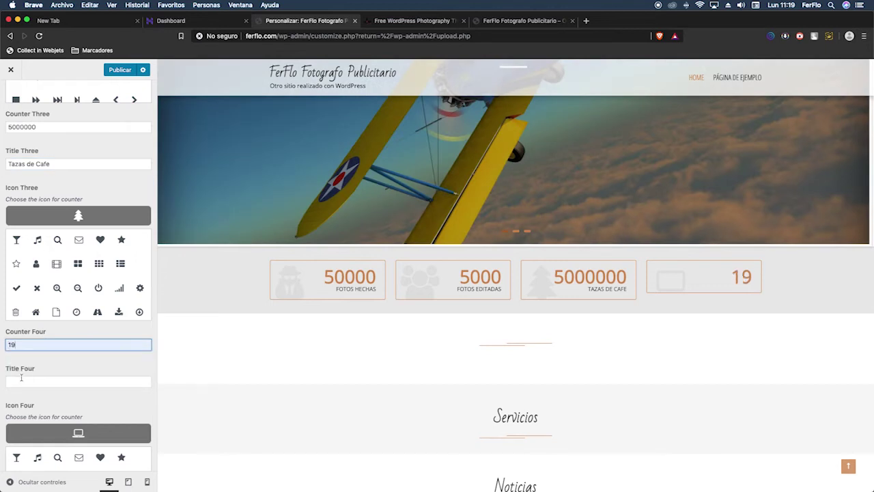
left_click(26, 381)
left_click(28, 400)
scroll(77, 440, "down", 2)
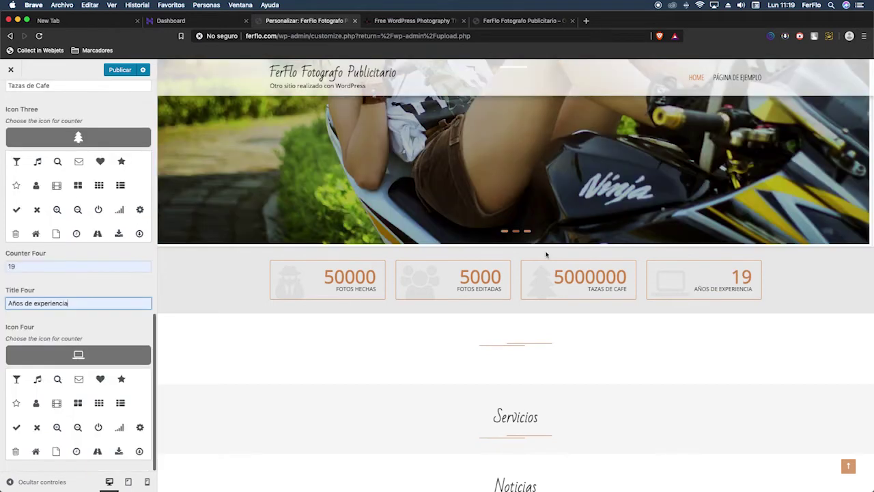
key("super+s")
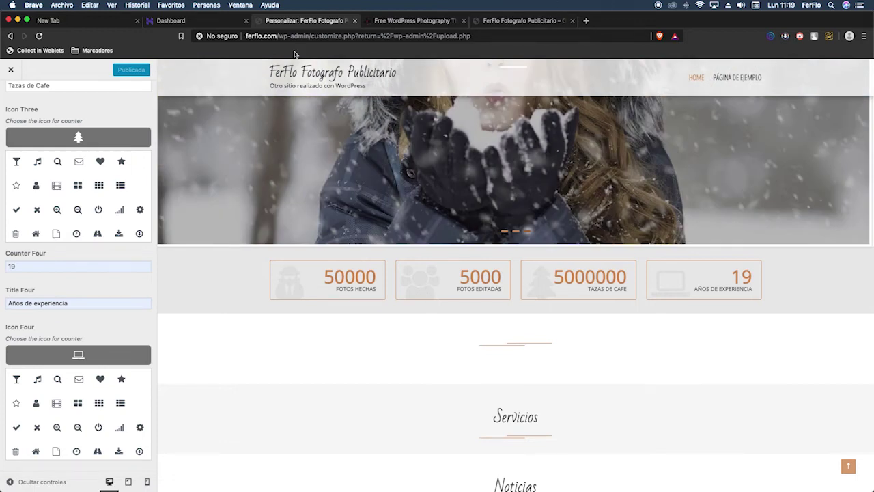
- Leave the Counter Section and close the customizer to return to the WordPress admin
scroll(26, 112, "up", 3)
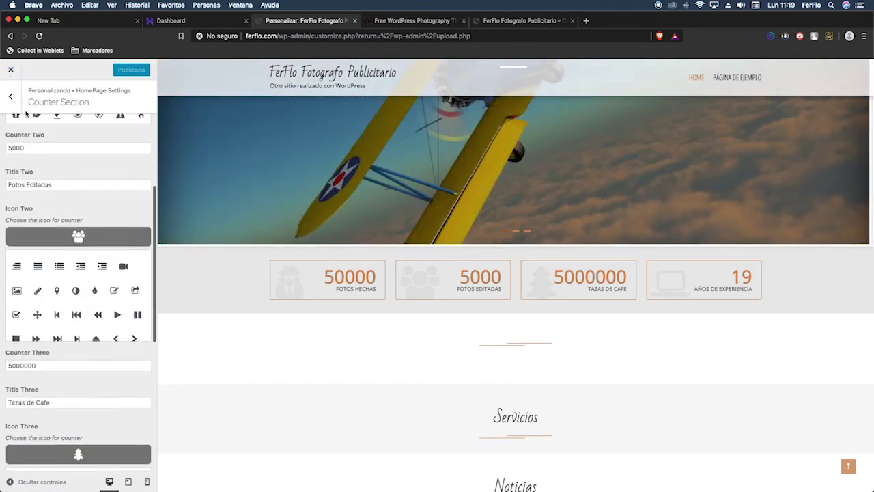
left_click(10, 92)
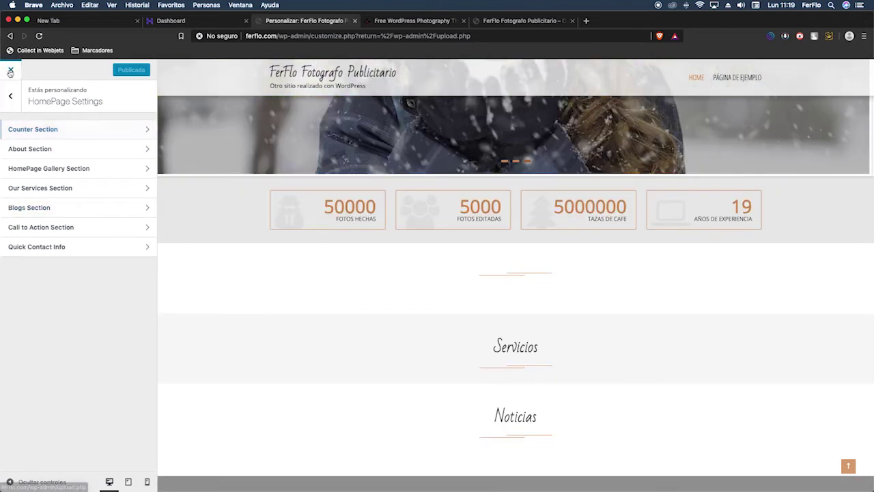
left_click(10, 71)
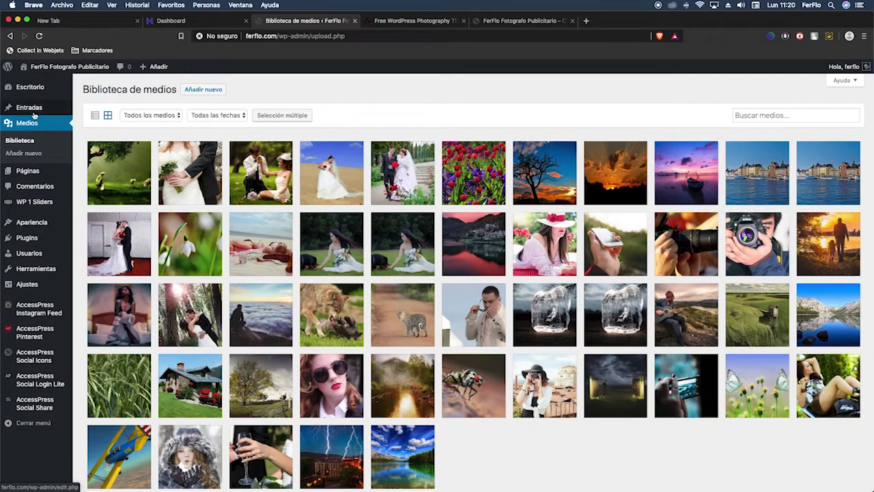
- Start a new WordPress page, and copy the two paragraphs of the photographer's introduction from the FotoGraphy demo site
mouse_move(30, 110)
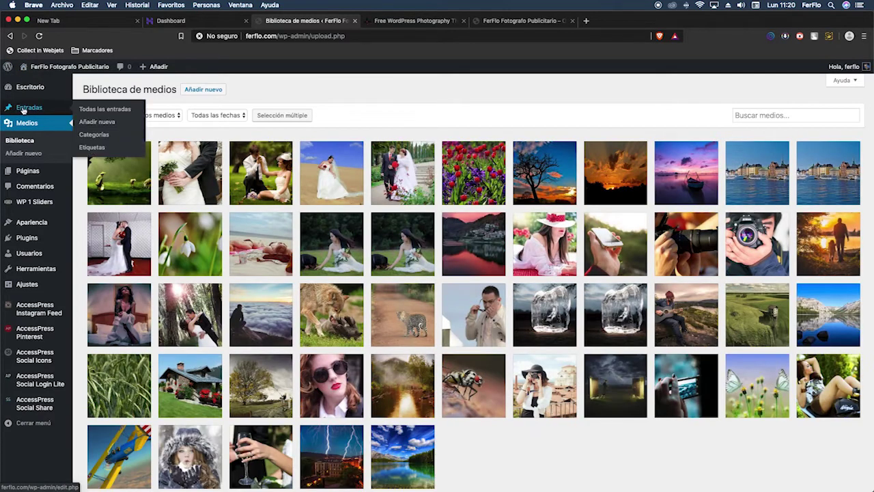
mouse_move(30, 176)
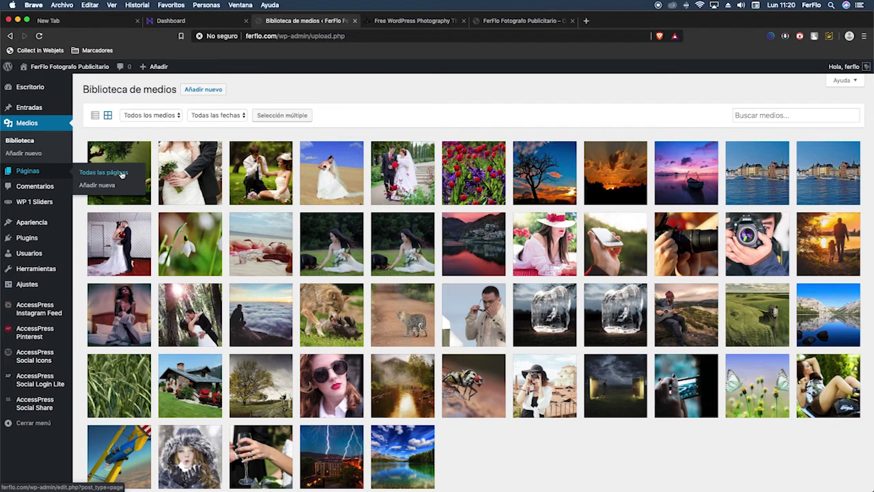
left_click(106, 189)
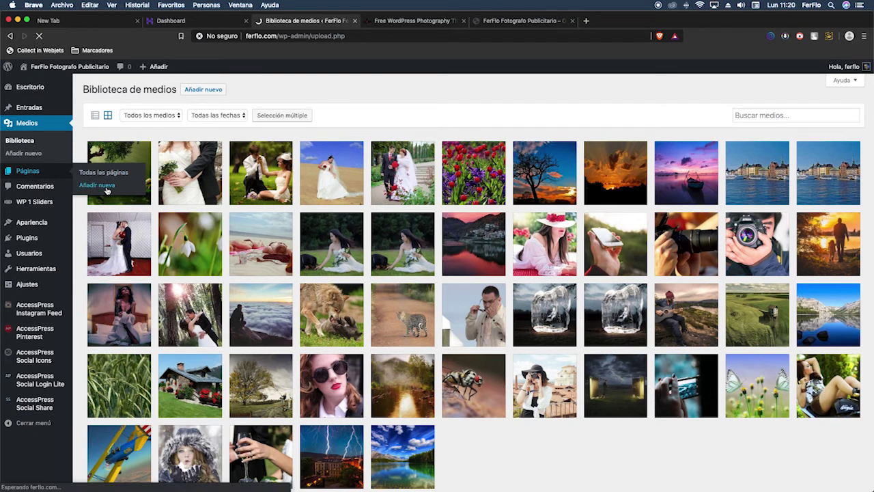
left_click(523, 22)
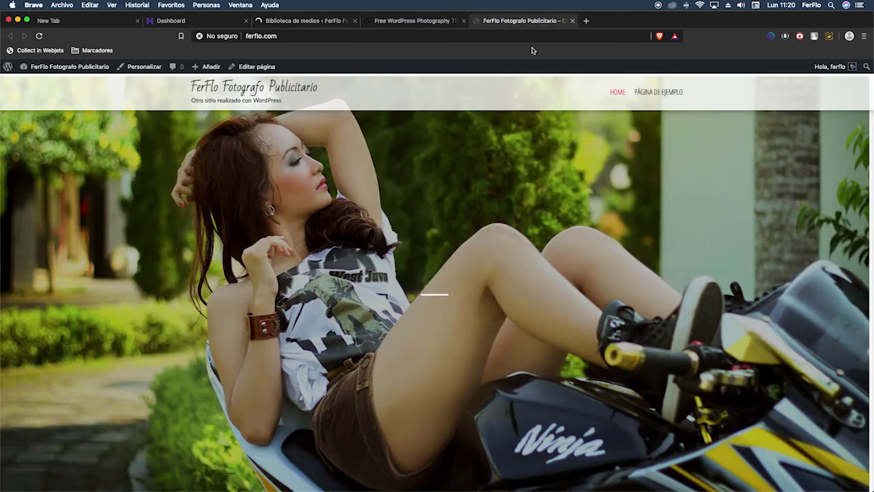
left_click(418, 20)
scroll(478, 273, "down", 10)
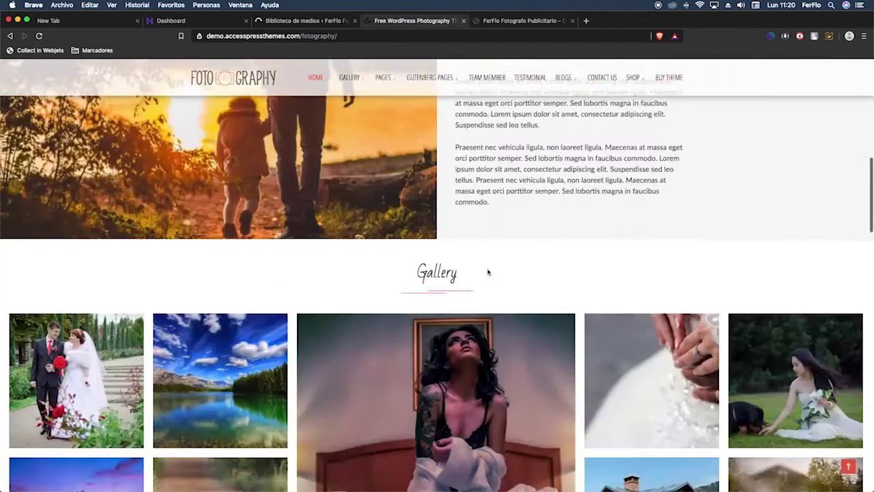
scroll(472, 204, "up", 1)
left_click_drag(456, 162, 595, 287)
key("cmd+c")
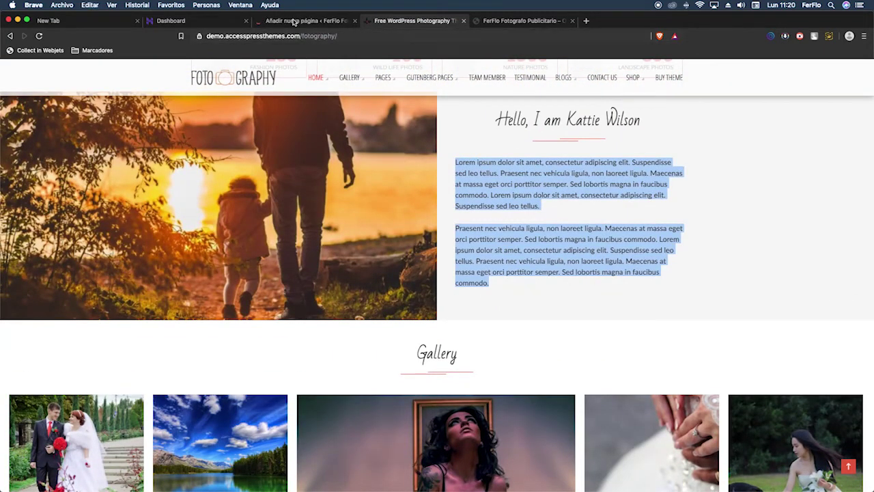
- Title the new page "Bio" and paste the copied demo paragraphs as its content
left_click(295, 21)
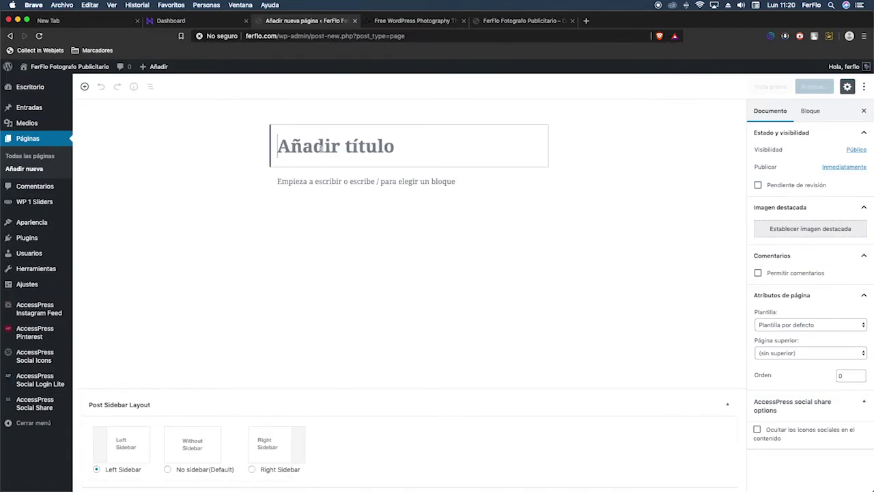
type("Bio")
left_click(322, 182)
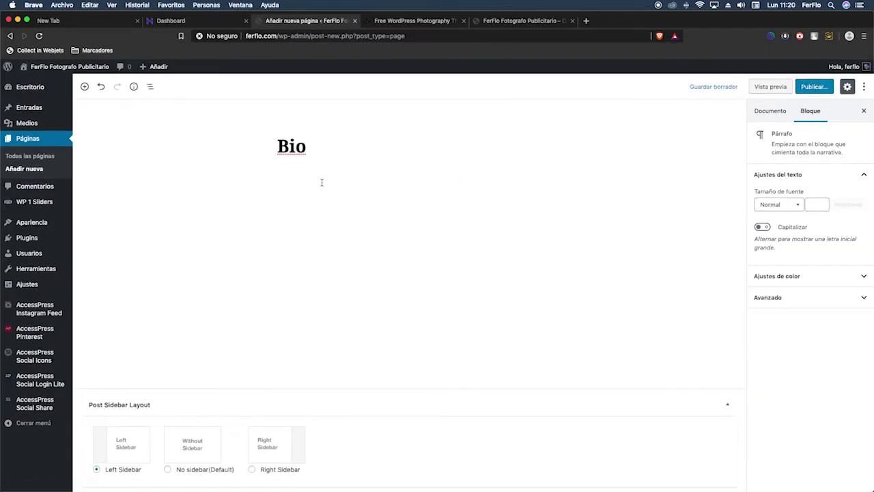
key("cmd+v")
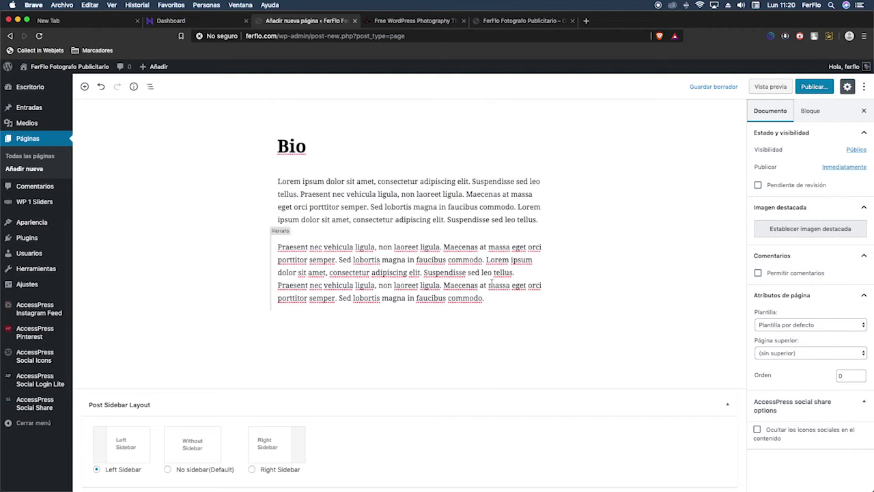
- Set the sunset photo of an adult walking with a child as the Bio page's featured image
left_click(812, 230)
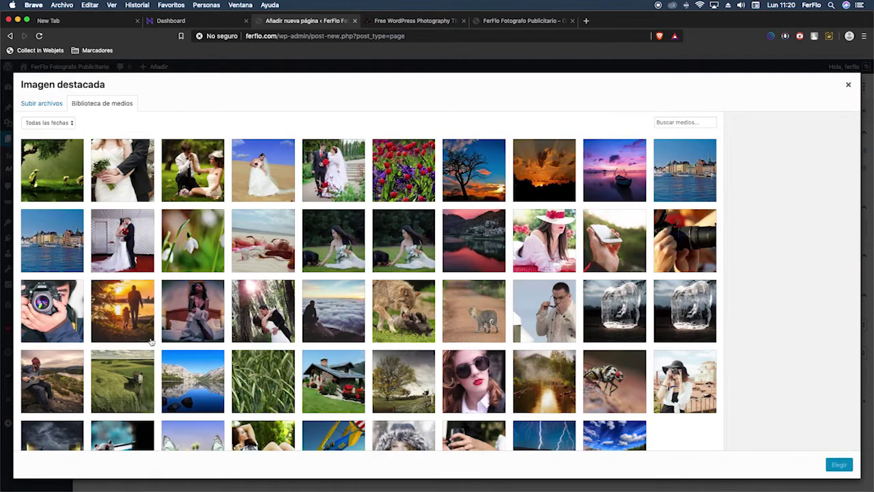
left_click(132, 319)
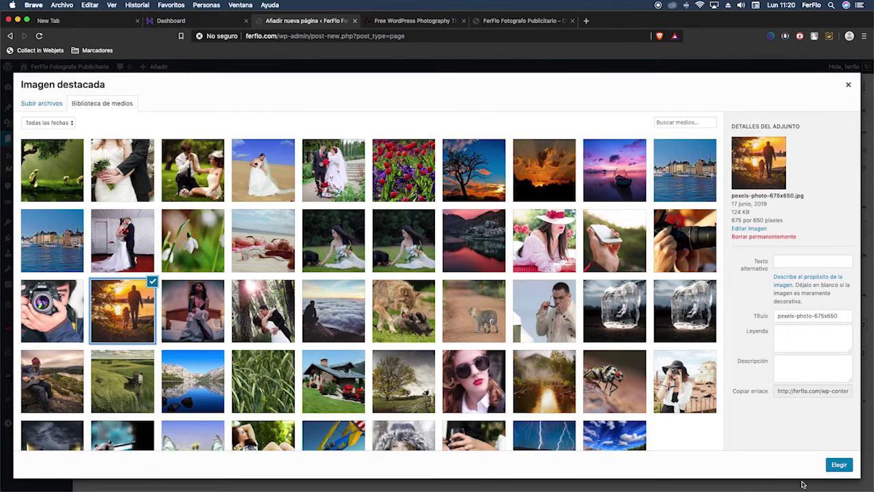
left_click(838, 466)
- Hide the social icons in the Bio page's content and publish the page
left_click(758, 473)
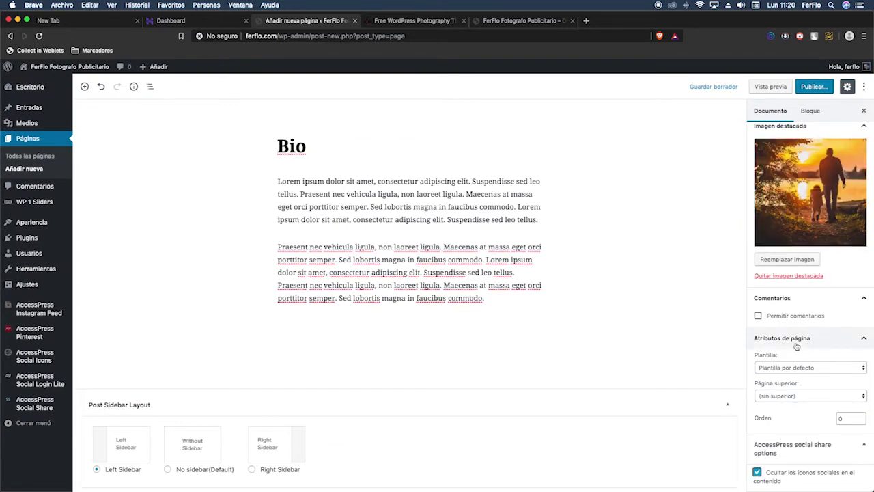
scroll(776, 335, "up", 3)
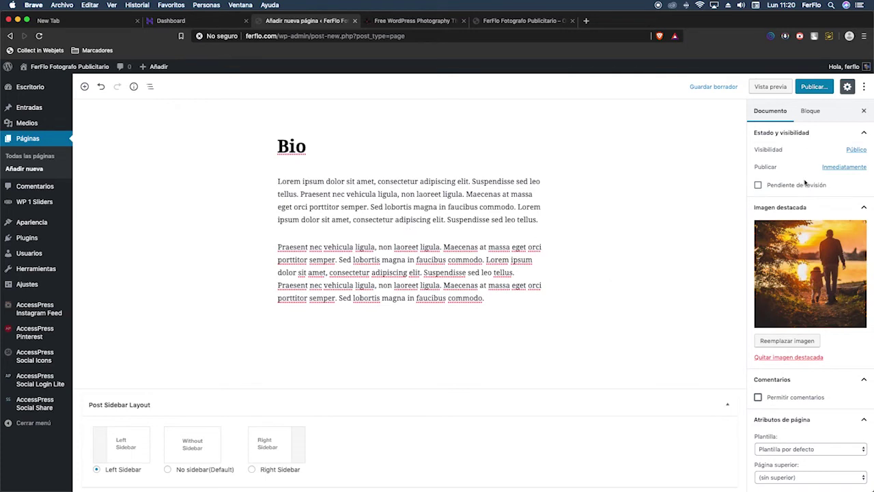
left_click(817, 91)
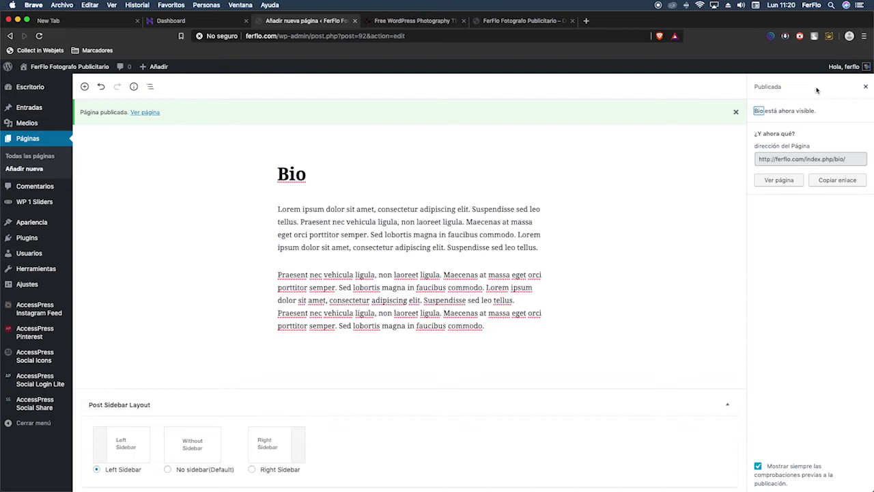
- Open the theme customizer's homepage settings and choose the Bio page for the About Section
mouse_move(43, 225)
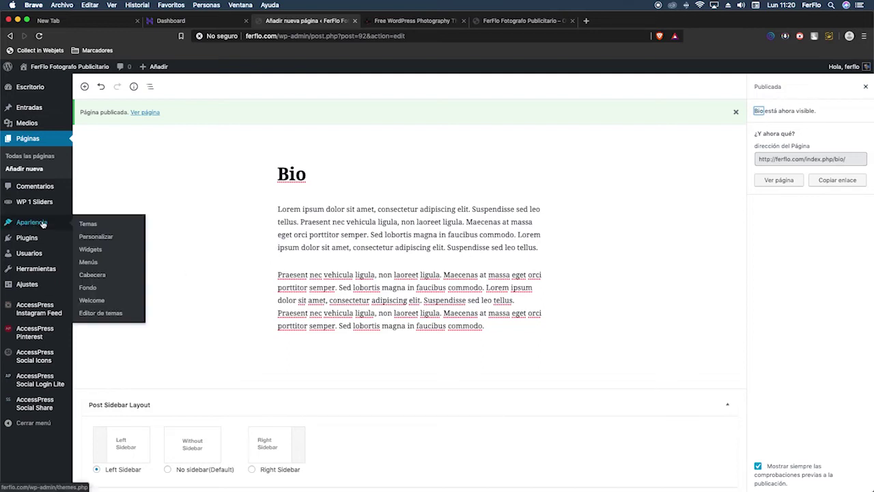
left_click(108, 239)
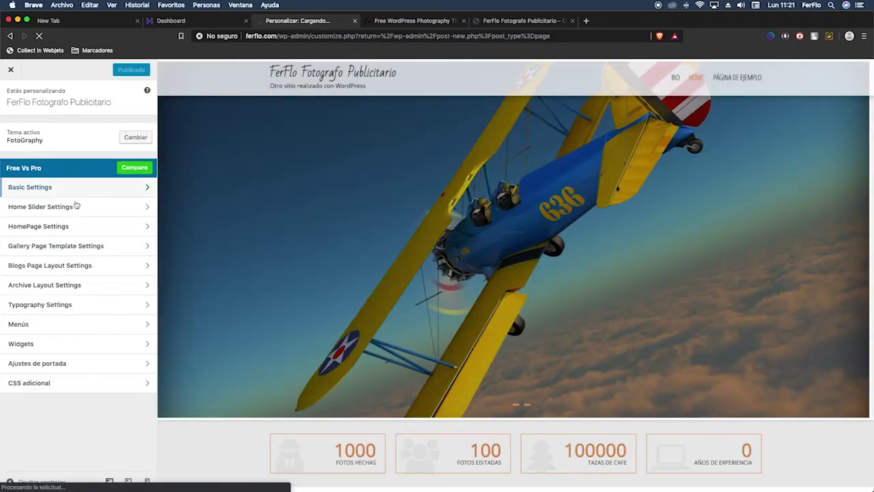
left_click(42, 227)
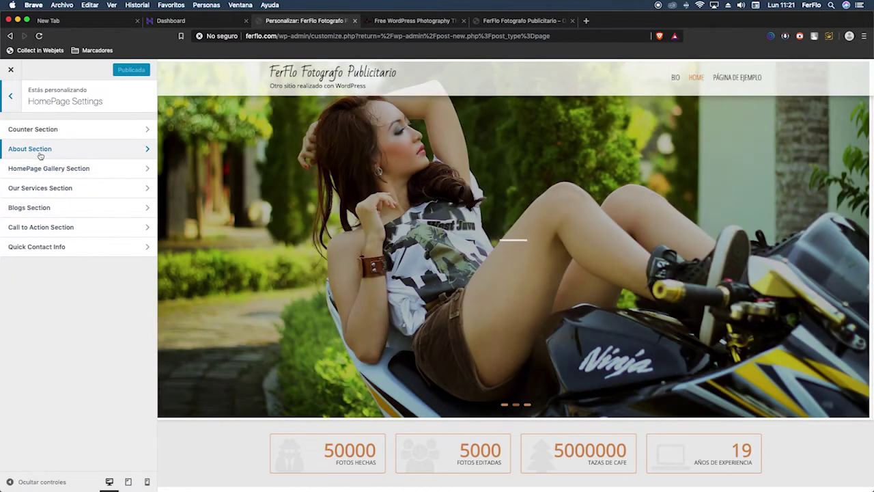
left_click(41, 149)
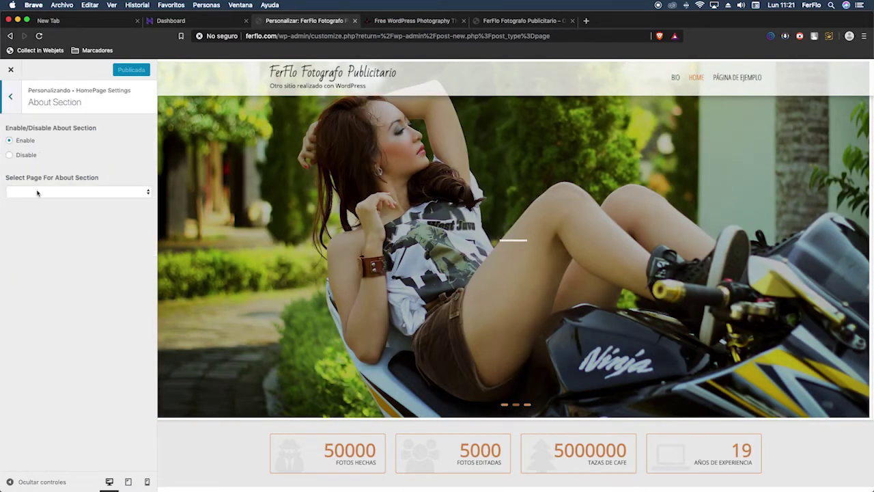
left_click(37, 191)
left_click(32, 200)
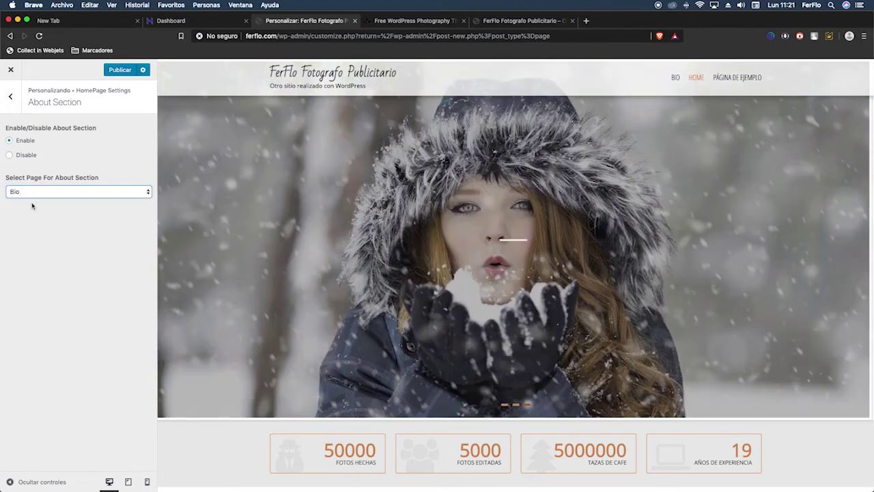
- Review the Bio section and the sections below it in the home page preview, and leave the customizer
scroll(469, 302, "down", 4)
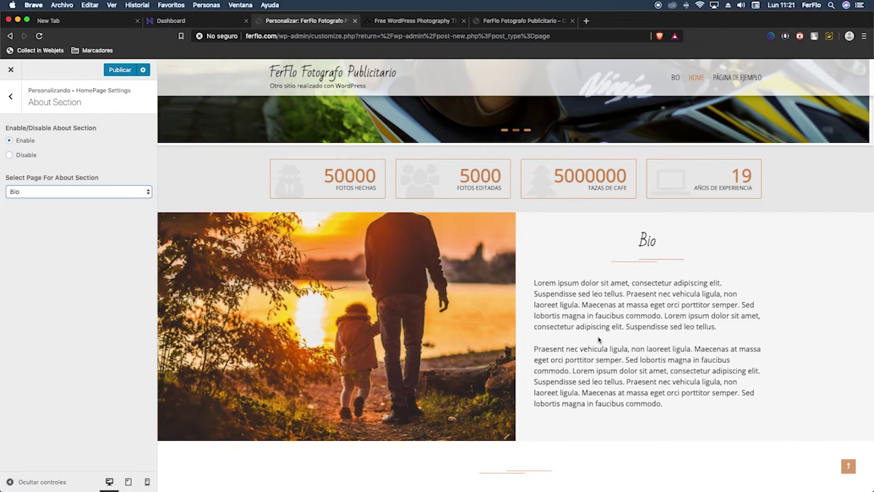
scroll(598, 339, "up", 5)
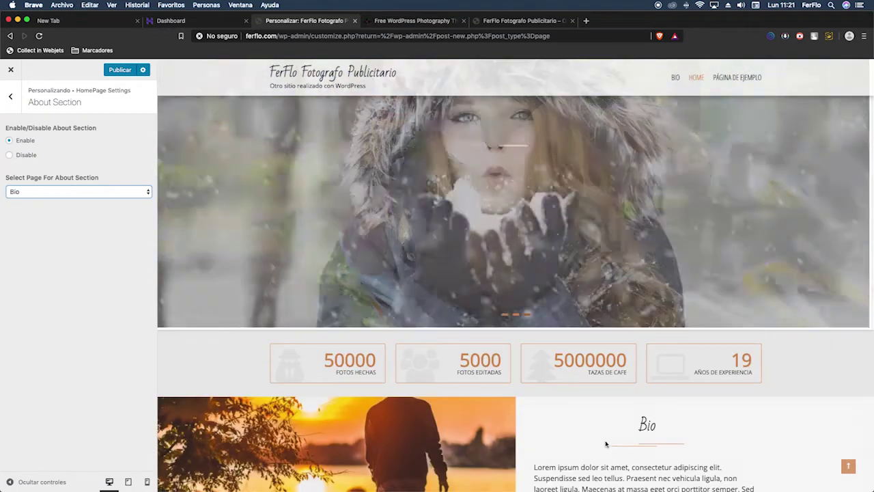
scroll(605, 445, "down", 10)
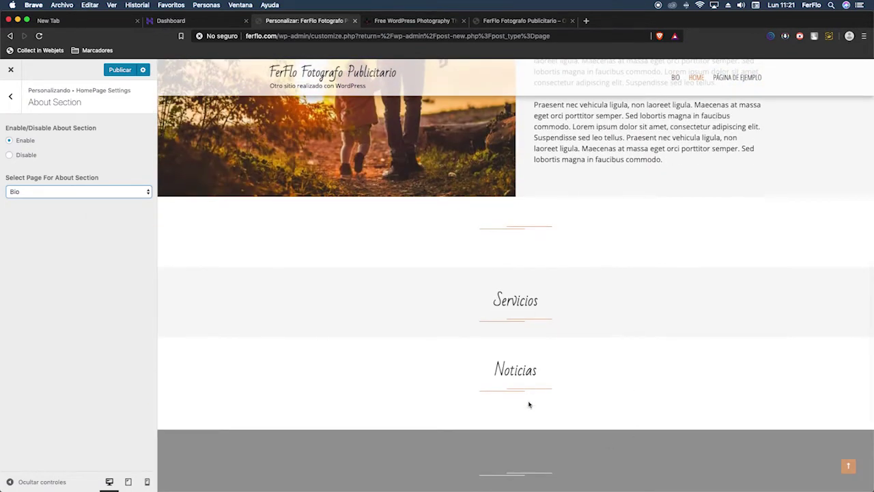
scroll(530, 400, "down", 3)
scroll(515, 372, "up", 2)
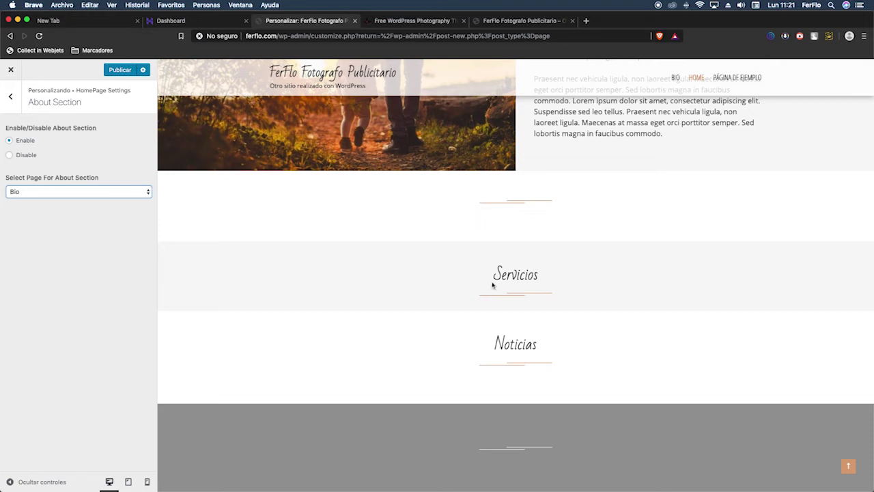
left_click(10, 71)
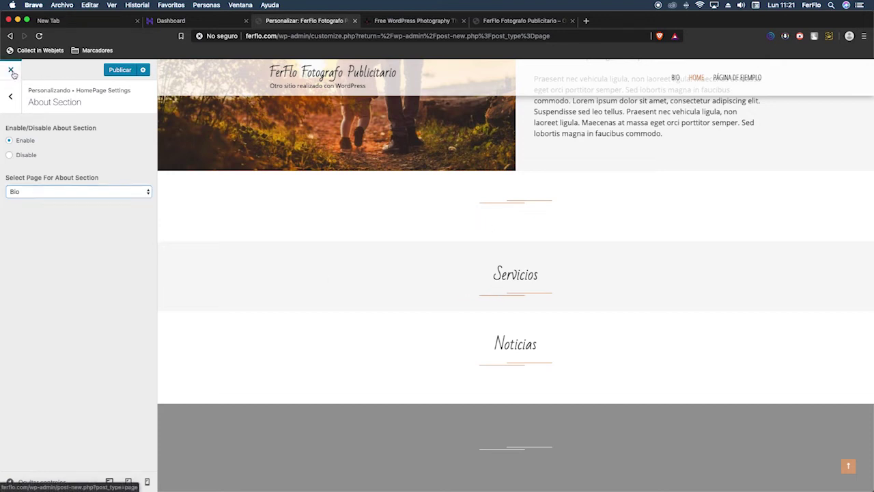
key("Return")
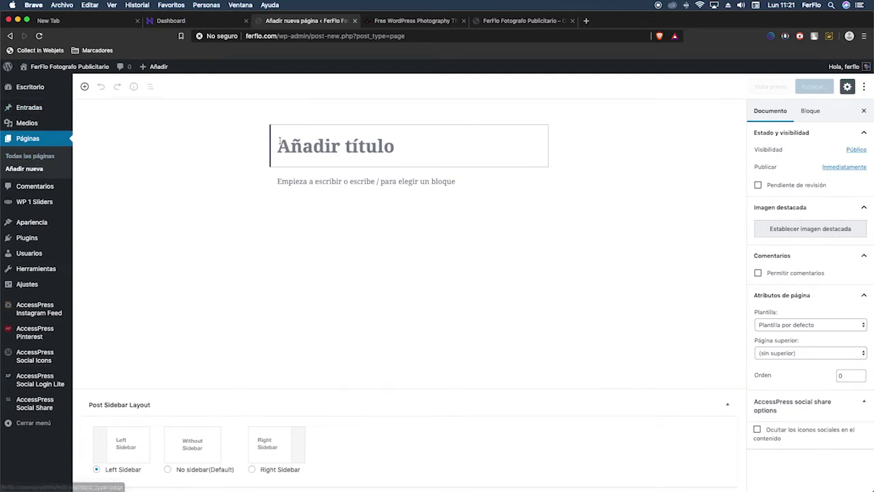
- Title the new page "Servicio01" and paste the copied demo paragraphs into its body
type("Servicio01")
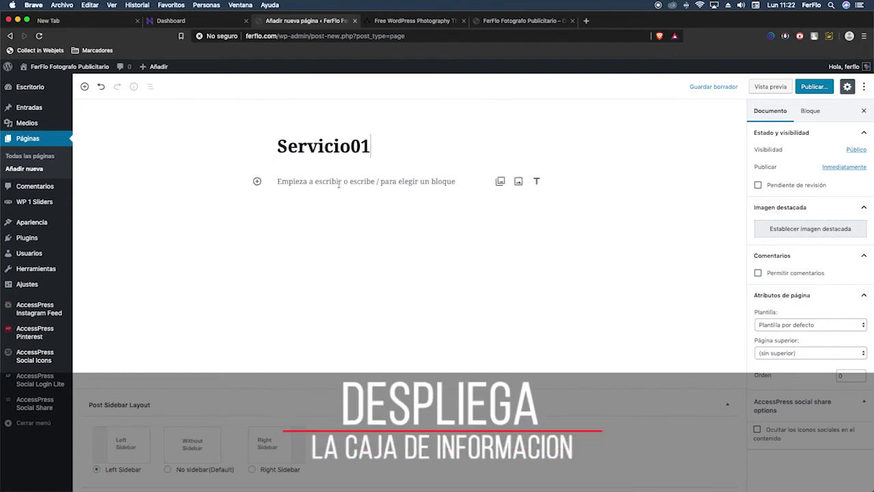
left_click(382, 182)
key("super+v")
- Set the misty river photo with sunlight on the water as the Servicio01 page's featured image
left_click(809, 233)
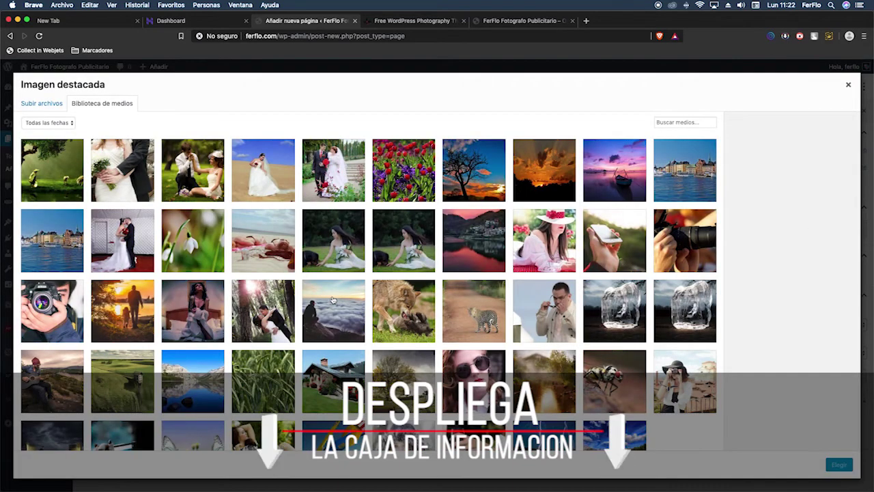
left_click(544, 369)
left_click(841, 466)
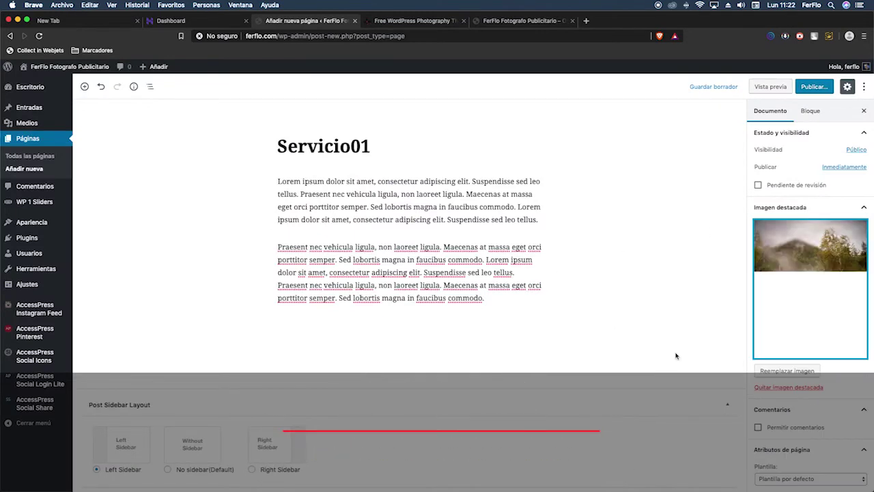
- Hide the social icons in the Servicio01 page's content, leave comments disallowed, and publish the page
scroll(765, 464, "down", 3)
left_click(757, 473)
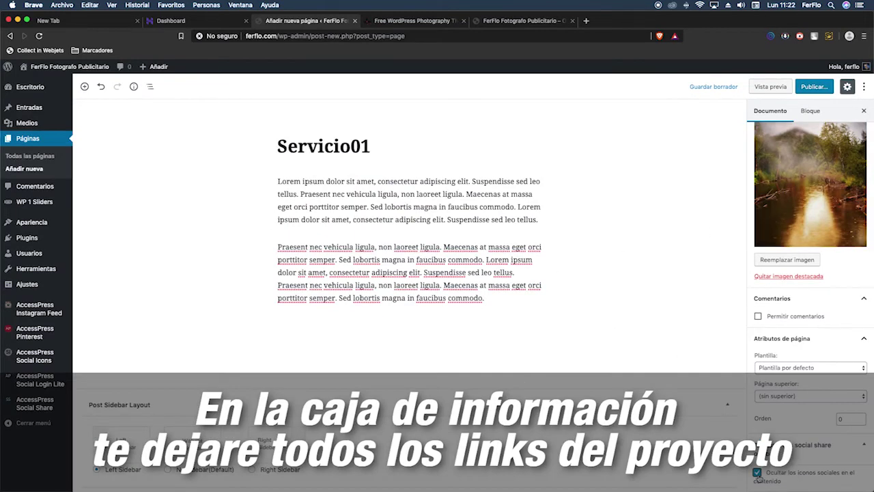
left_click(758, 317)
left_click(765, 320)
scroll(829, 366, "up", 3)
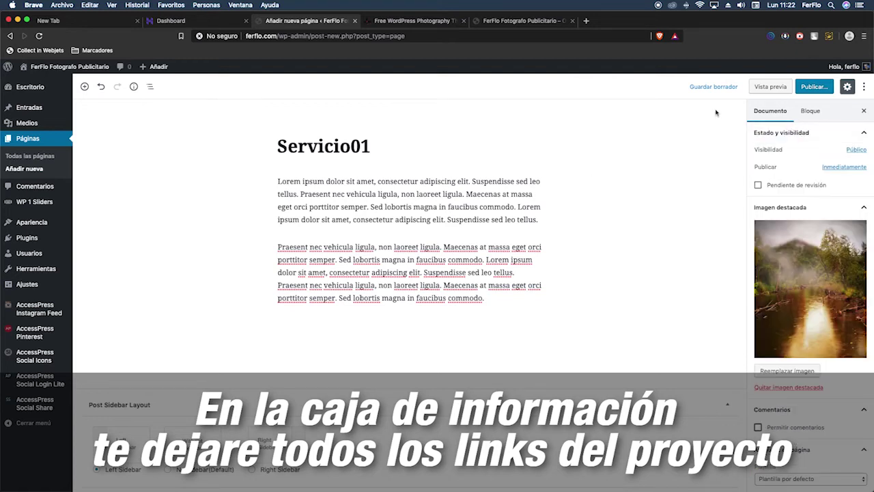
left_click(814, 87)
left_click(815, 86)
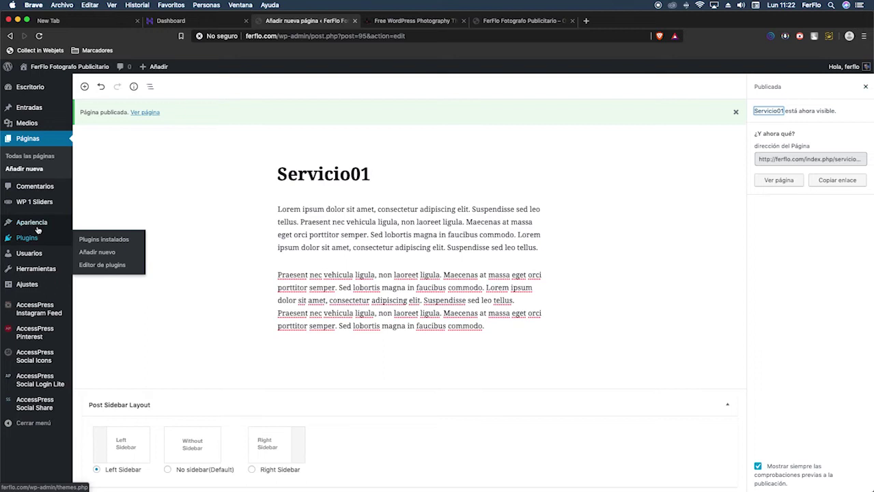
- In the customizer's home page services section, assign the Servicio01 page to services area one
mouse_move(68, 229)
left_click(93, 238)
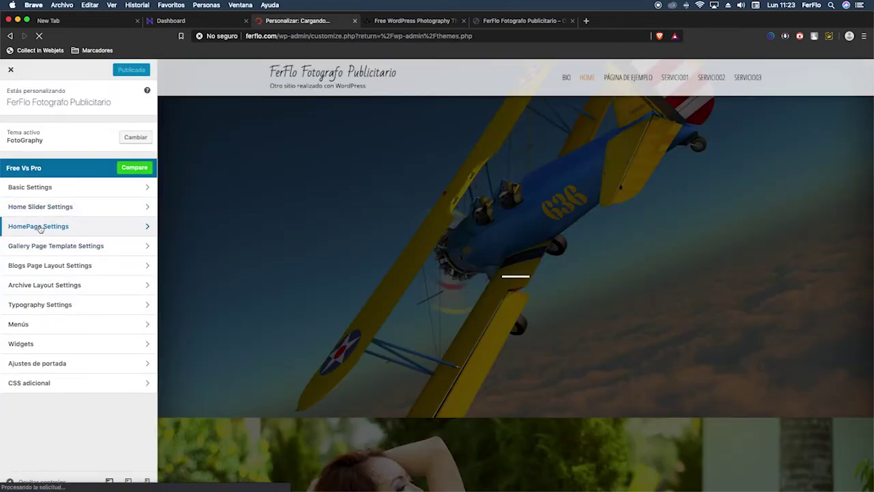
left_click(39, 227)
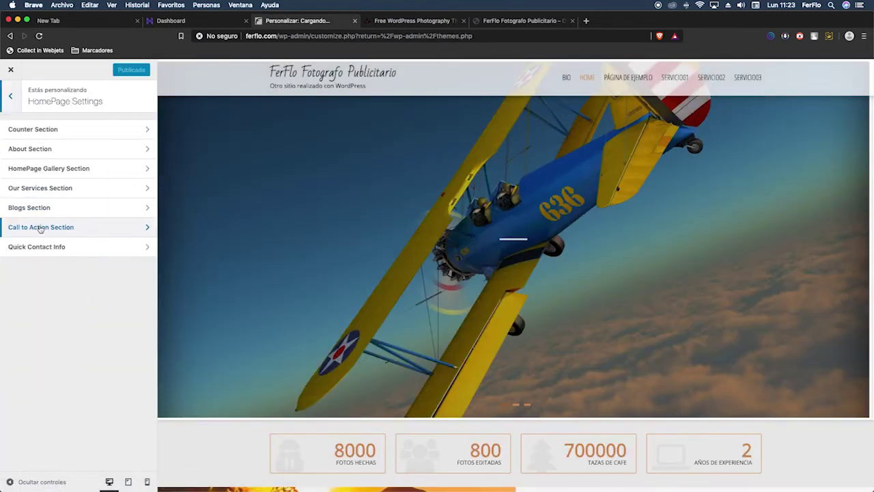
left_click(26, 193)
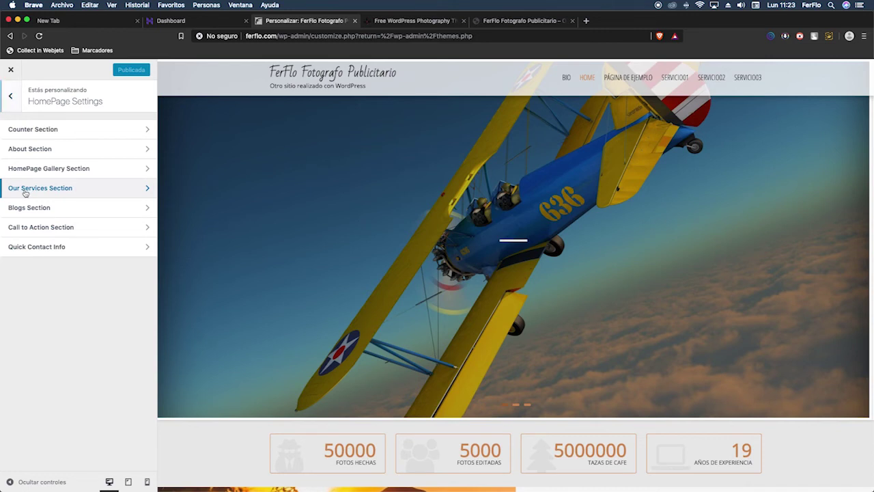
left_click_drag(35, 190, 2, 192)
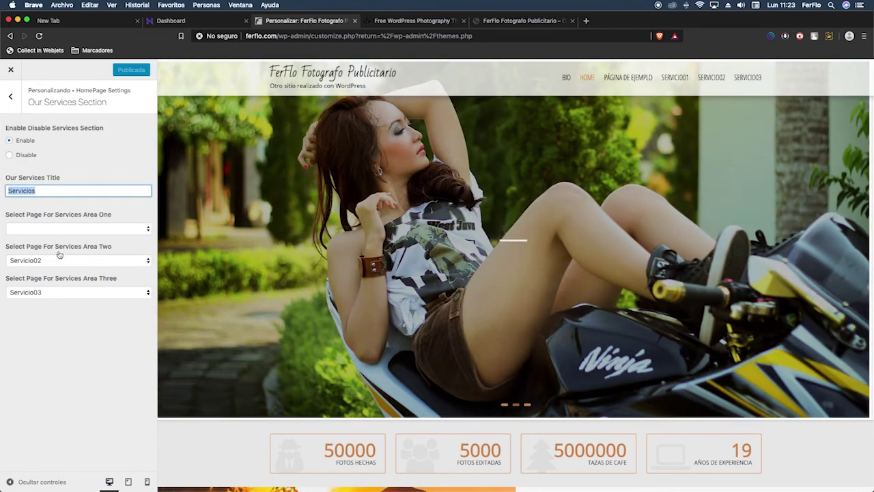
left_click(53, 230)
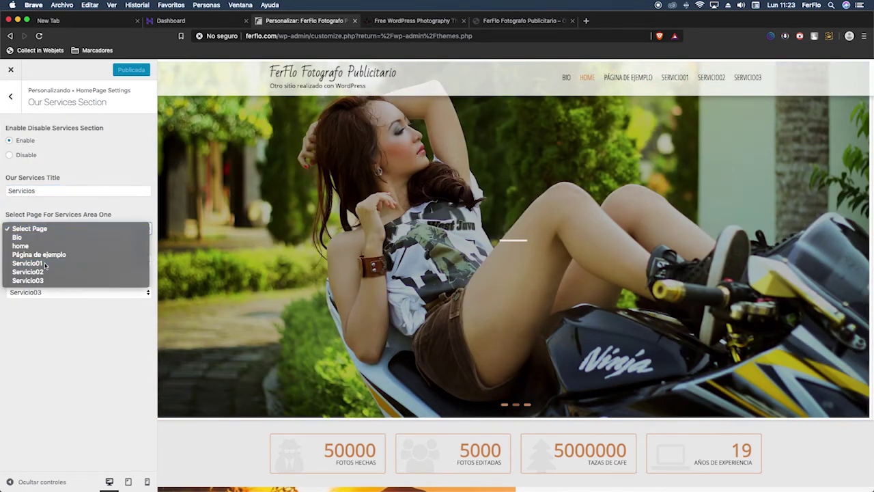
left_click(51, 265)
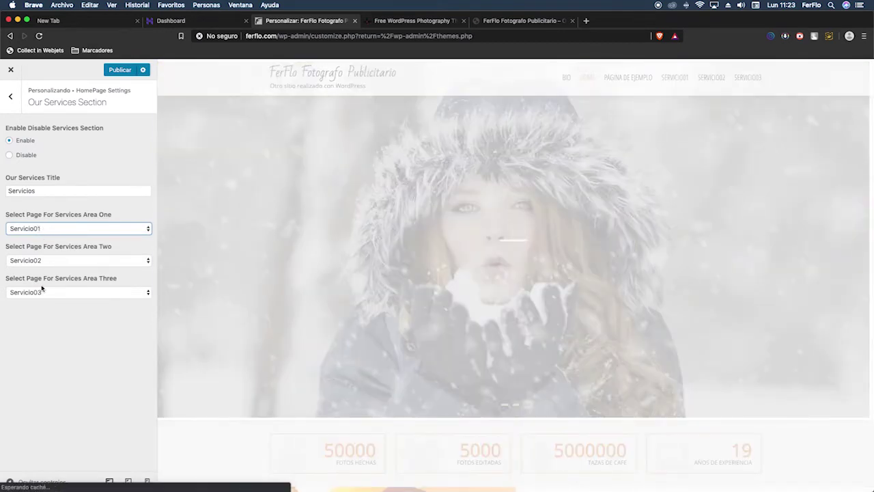
- Check the services strip and its Servicio01 page in the preview, publish the customizer changes and leave the customizer
scroll(328, 332, "down", 10)
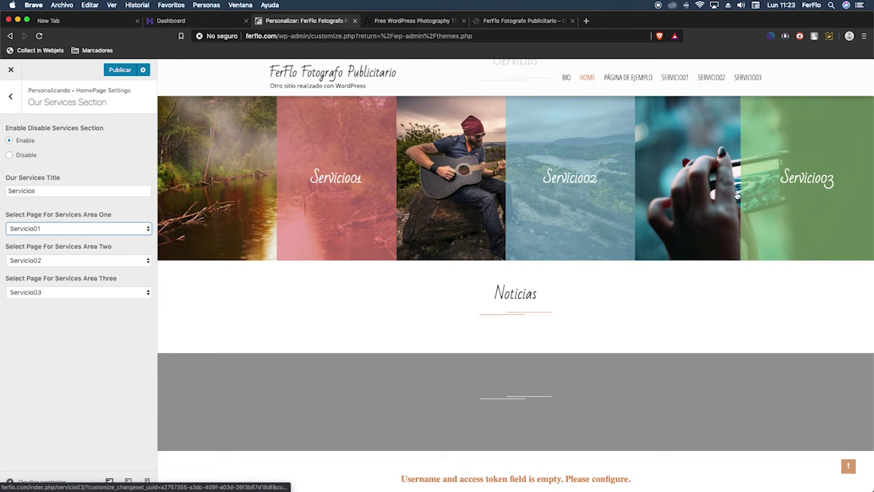
scroll(532, 232, "up", 2)
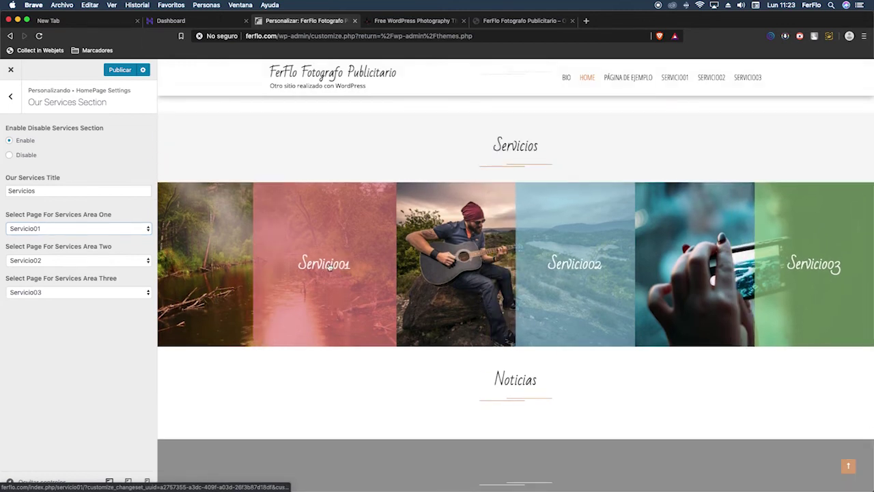
left_click(328, 266)
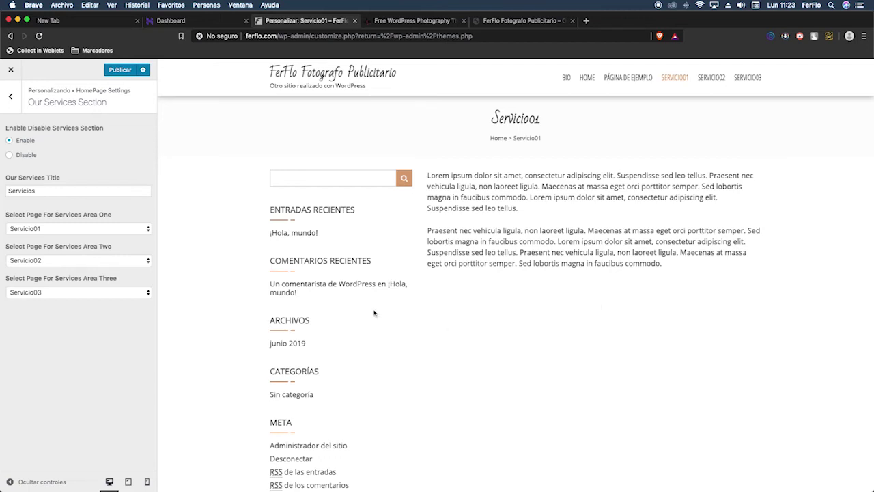
left_click(119, 69)
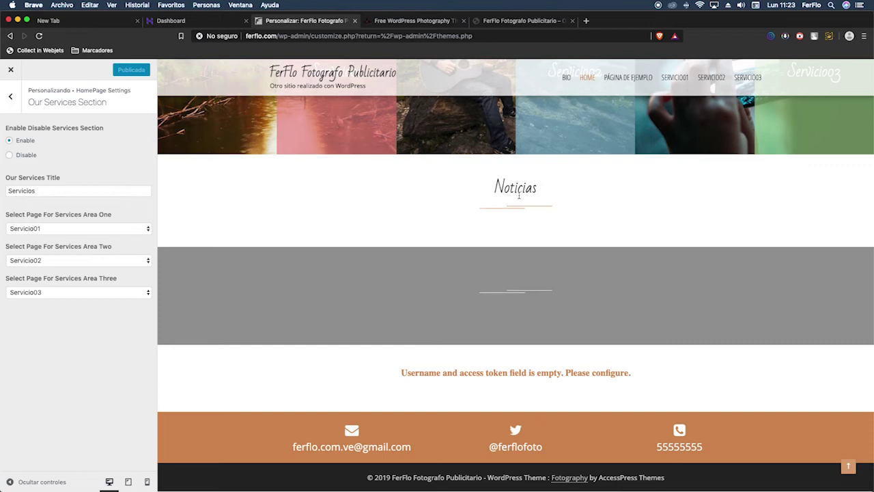
left_click(11, 71)
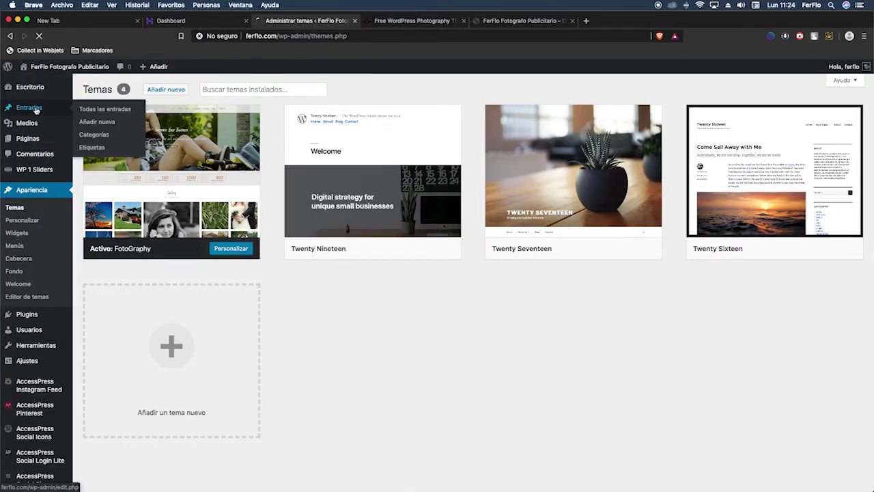
- Add a new post category named "Noticias"
left_click(34, 110)
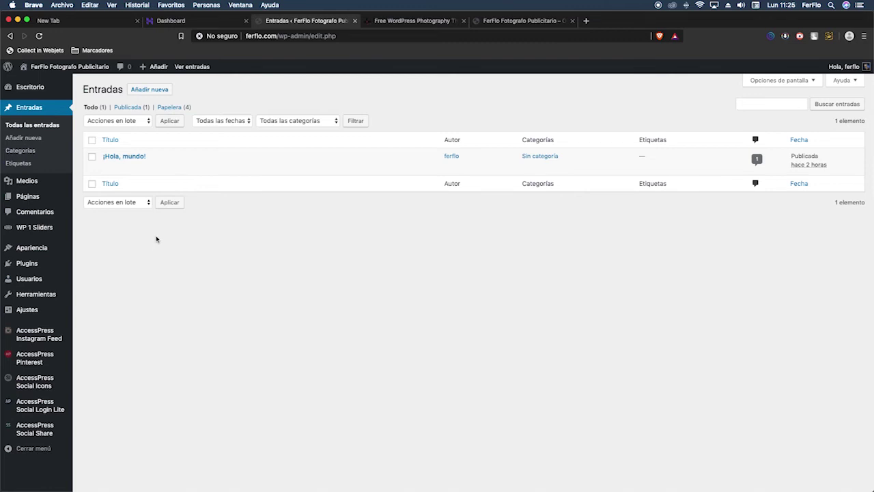
left_click(21, 151)
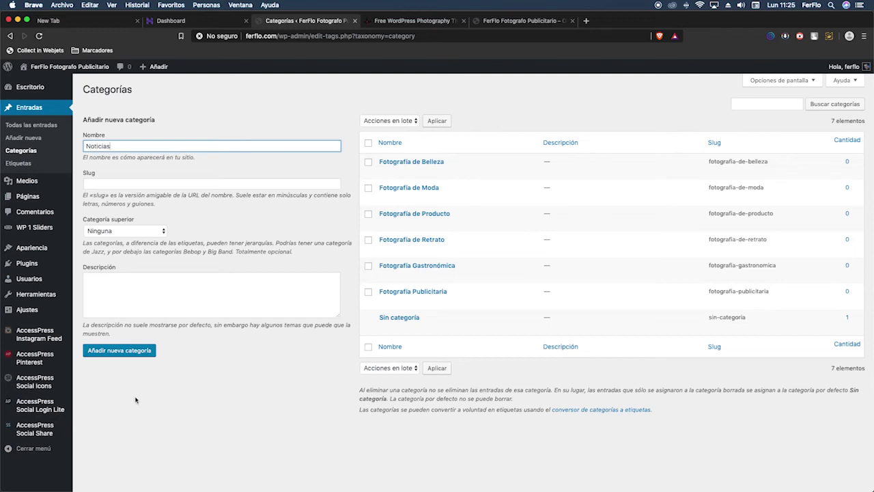
left_click(128, 356)
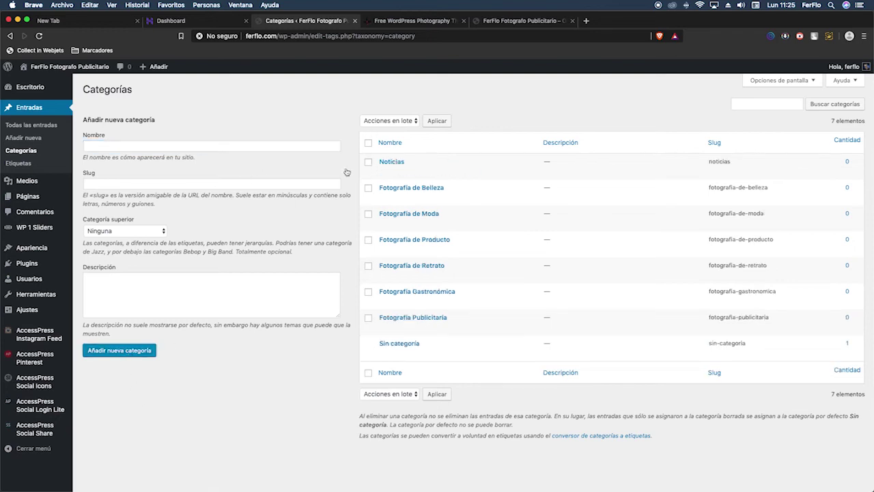
- Start a new post titled "Noticia01" and assign it to the Noticias category
left_click(848, 162)
left_click(154, 92)
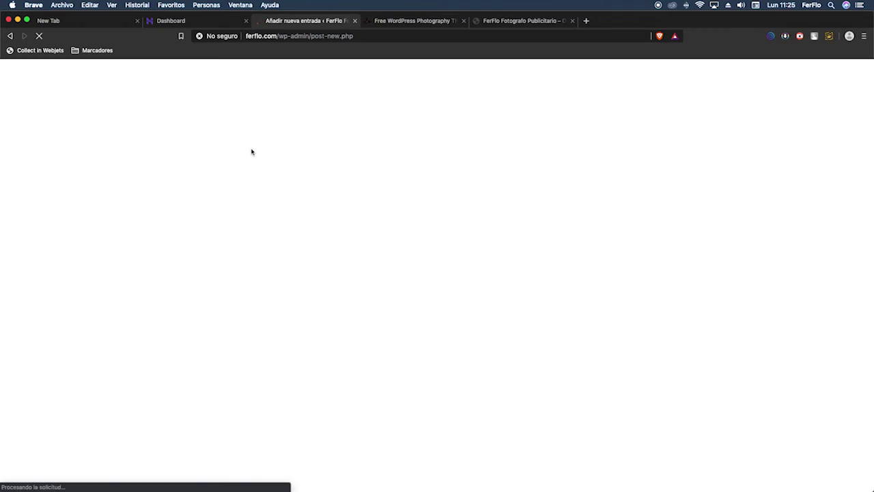
type("Noticia01")
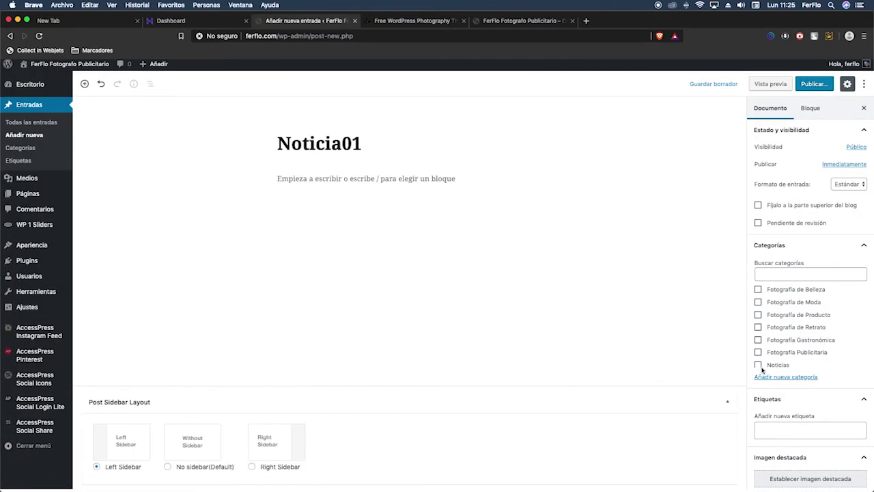
scroll(792, 333, "down", 1)
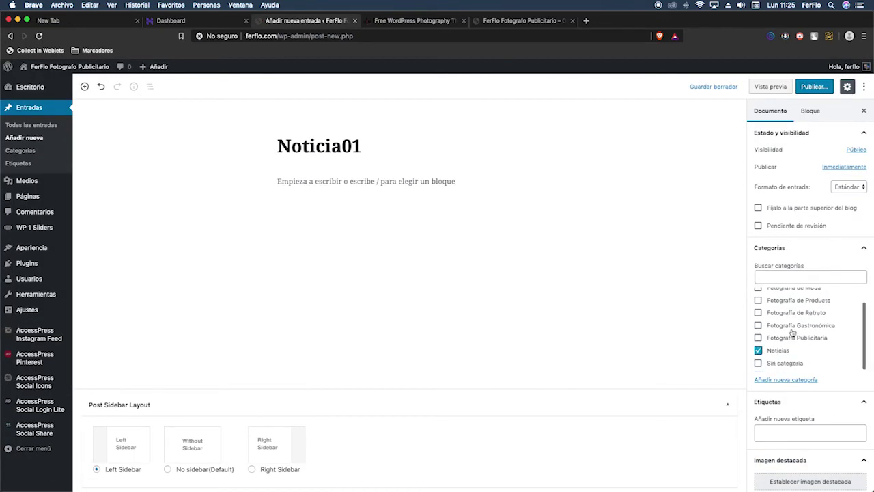
- Set the wedding-Photography-19 photo of the couple on the grass as Noticia01's featured image and publish the post
left_click(823, 482)
left_click(198, 182)
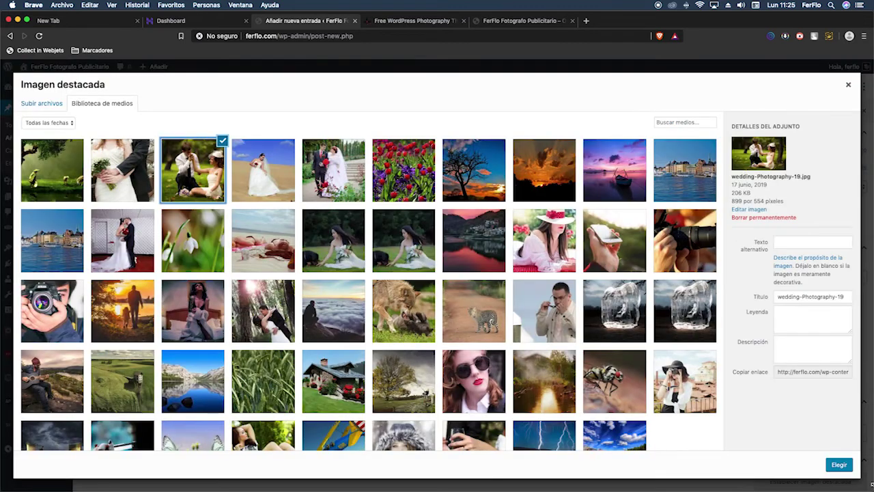
left_click(840, 464)
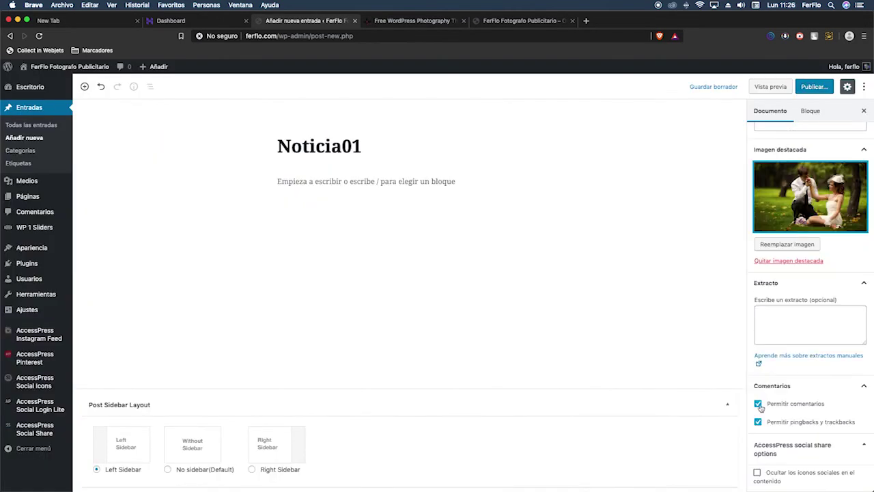
scroll(780, 352, "up", 5)
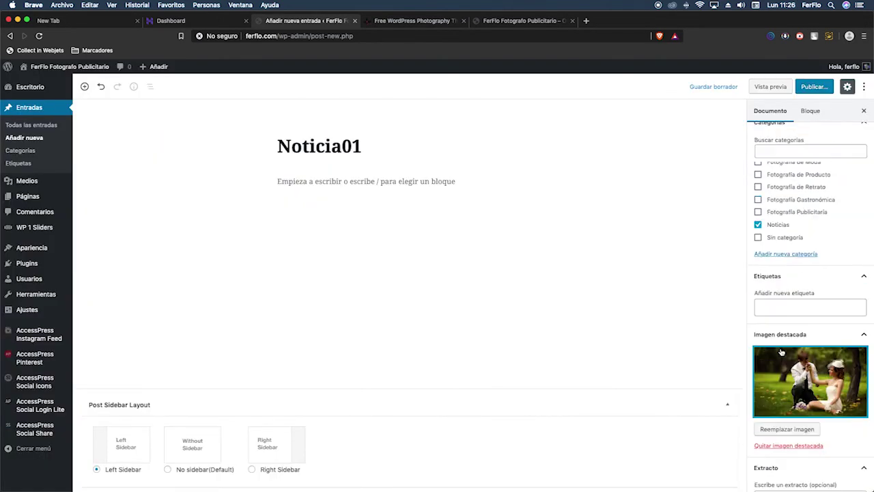
left_click(814, 86)
left_click(816, 86)
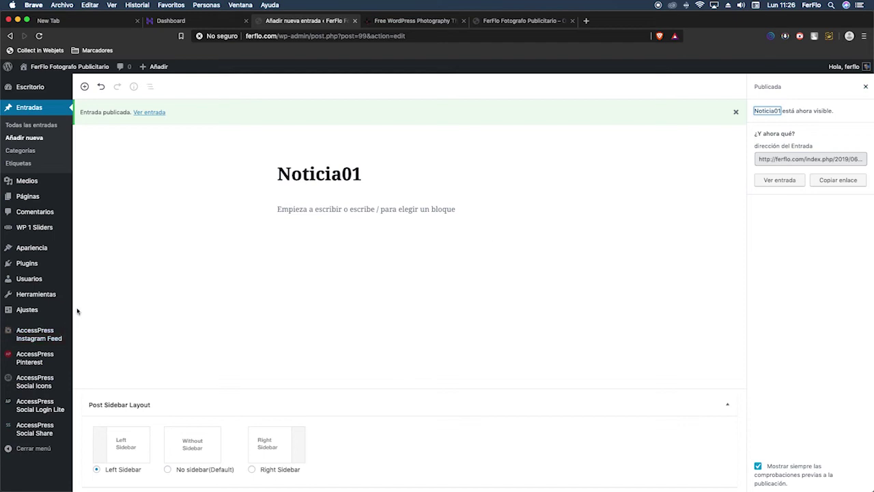
- In the customizer's home page Blogs section, choose Noticias as the category for the blogs
mouse_move(48, 248)
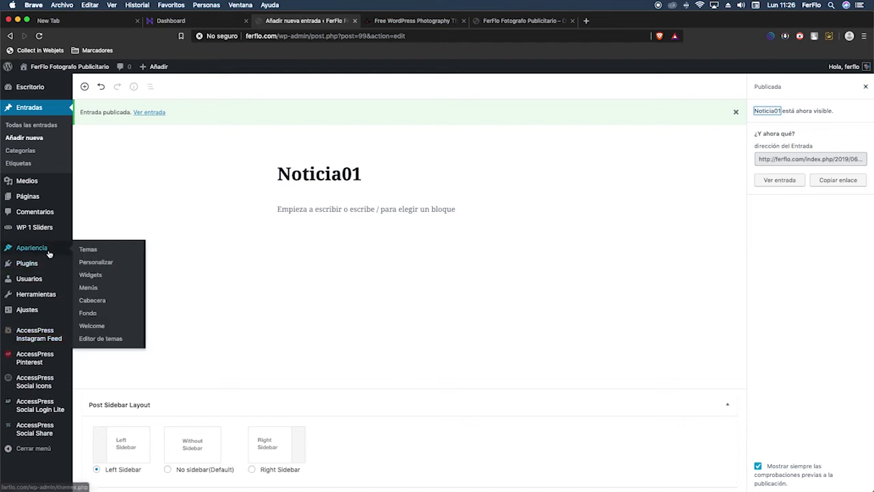
left_click(87, 265)
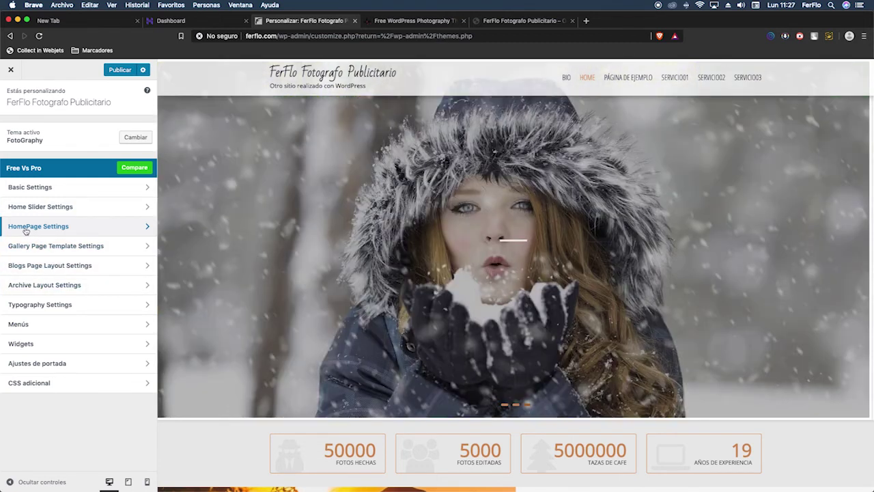
left_click(25, 229)
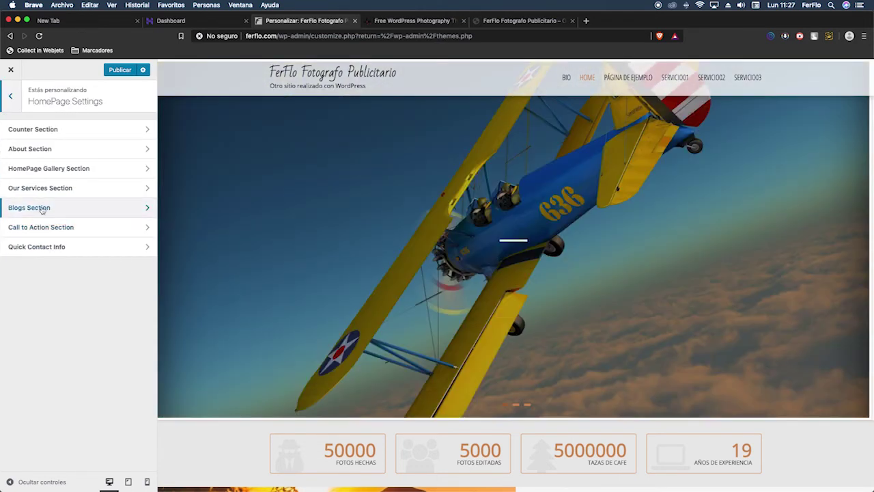
left_click(30, 207)
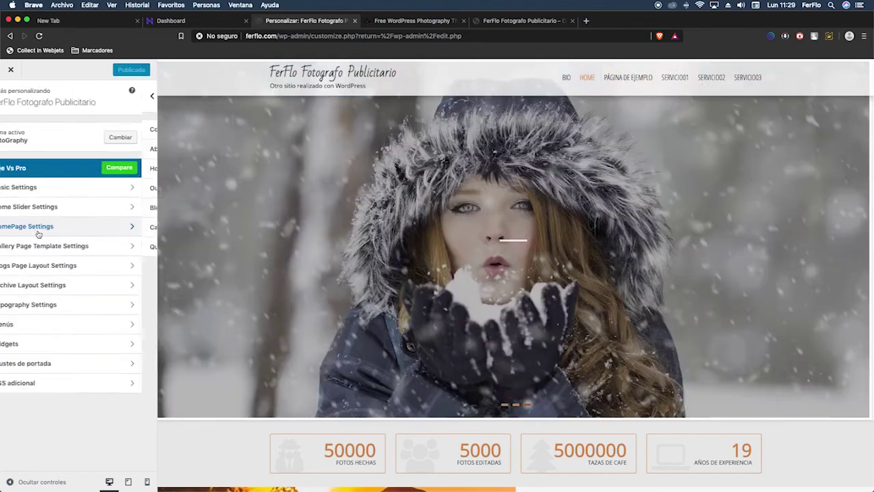
left_click(35, 227)
left_click(30, 207)
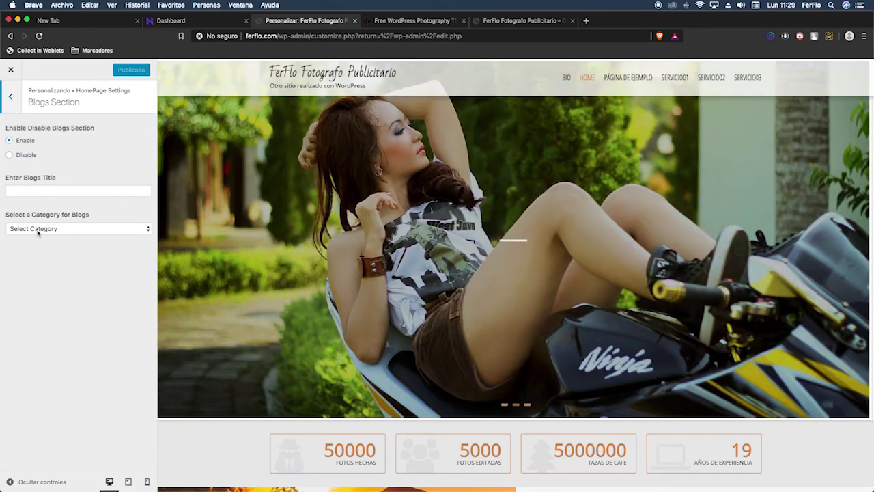
left_click(35, 229)
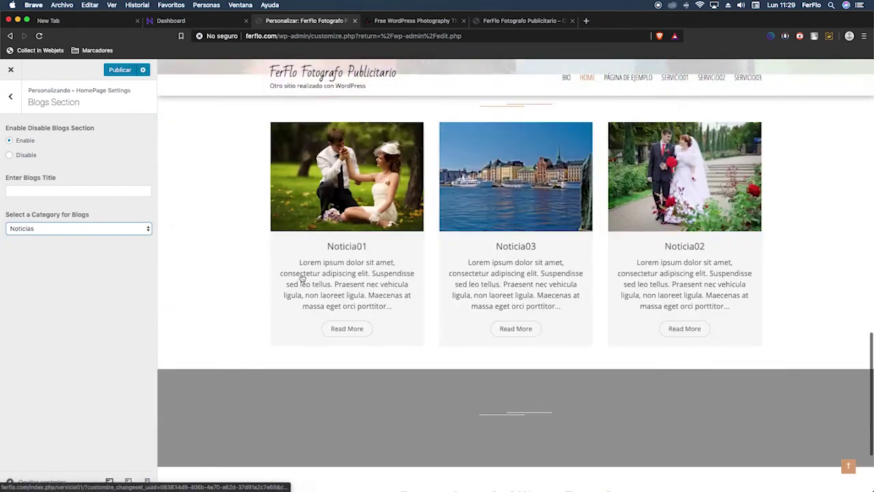
- Title the home page Blogs section "Noticias" and publish the change
scroll(301, 278, "up", 5)
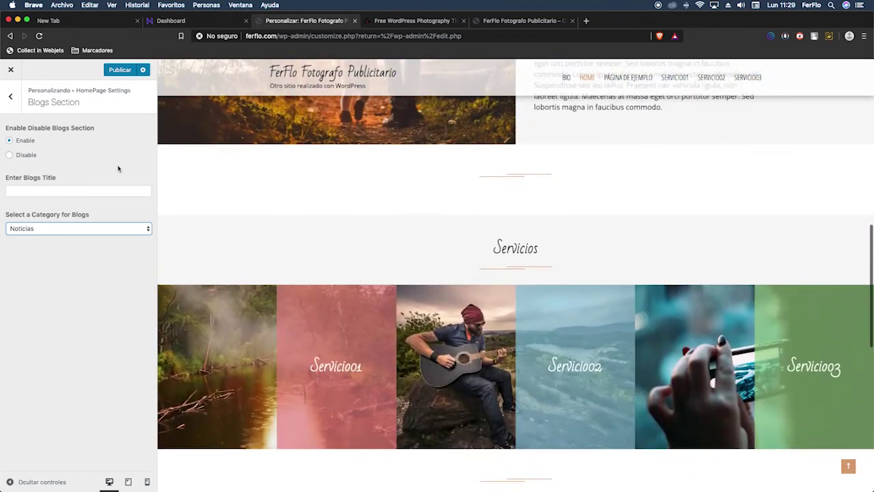
left_click(69, 191)
left_click(59, 207)
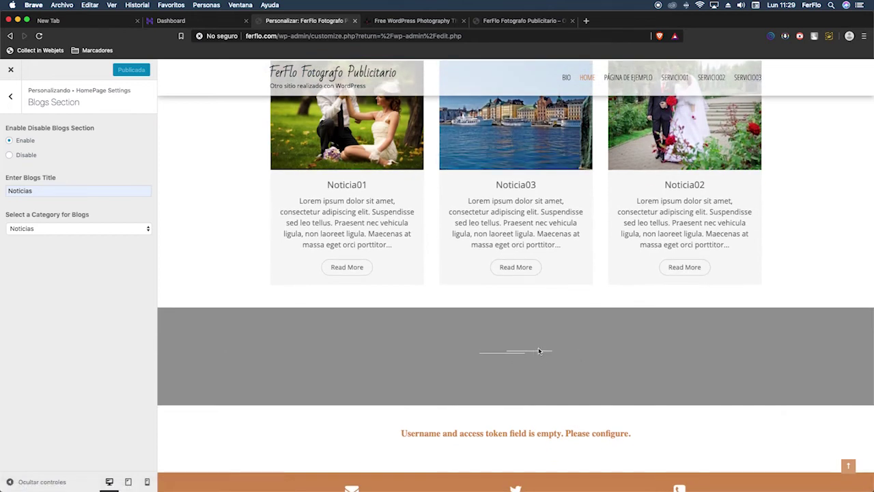
- Set the photo of a hand holding a white phone as the Call to Action section's background image
key("Escape")
left_click(45, 228)
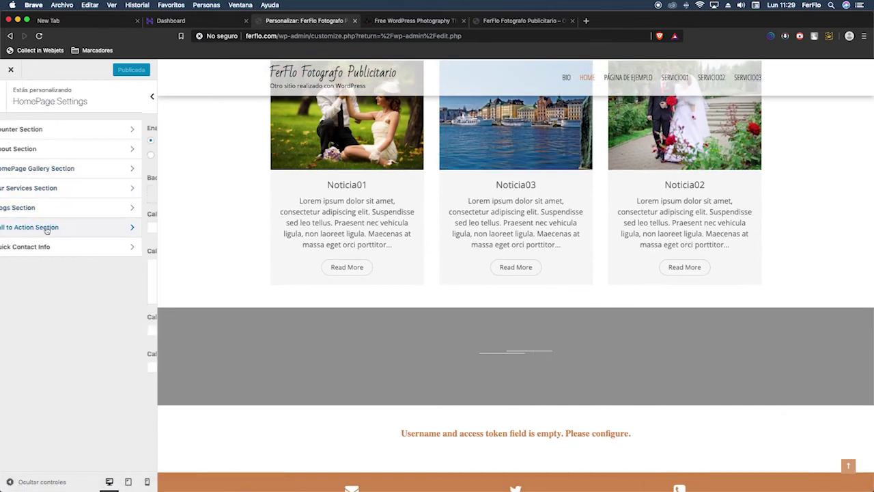
left_click(82, 195)
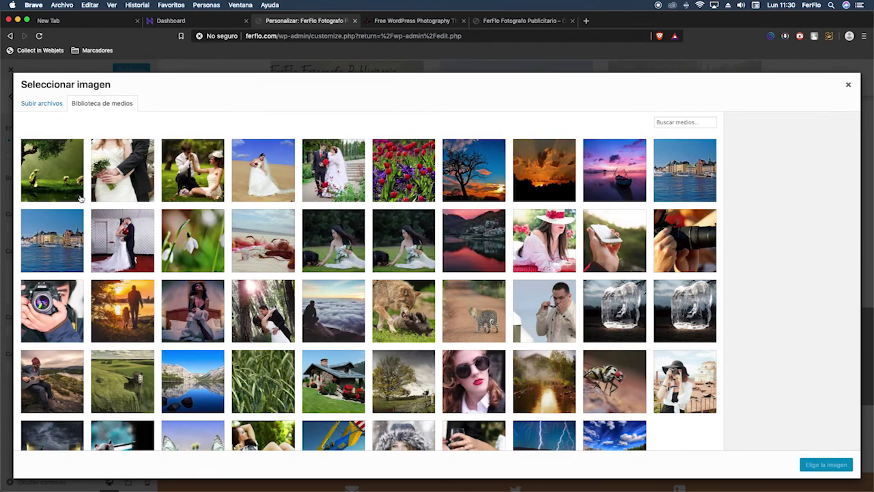
left_click(616, 240)
left_click(845, 468)
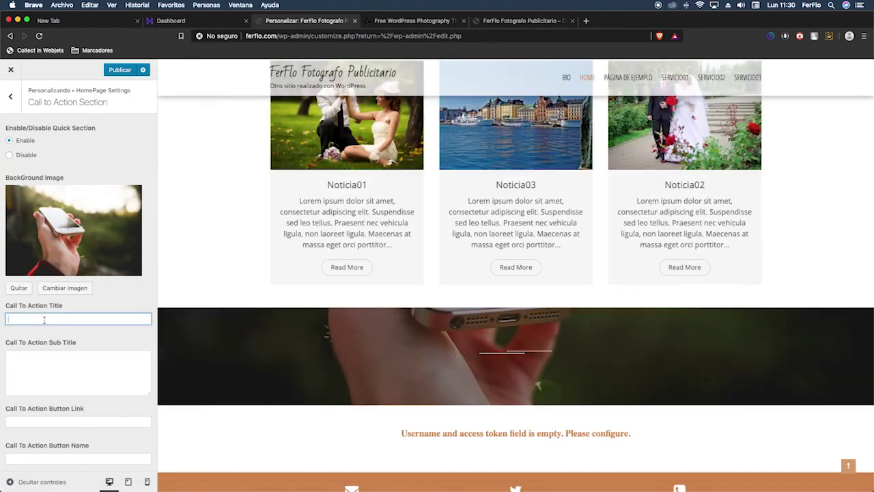
- Copy the demo's "Need a Photographer ?" heading and its hire-us sentence into the Call to Action title and subtitle
left_click(54, 368)
left_click(423, 19)
scroll(440, 232, "down", 15)
left_click_drag(375, 213, 523, 216)
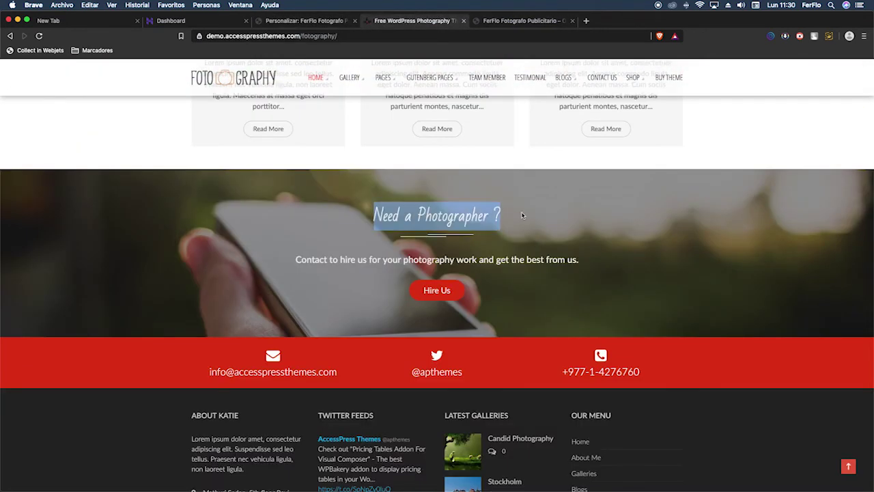
key("ctrl+shift+Tab")
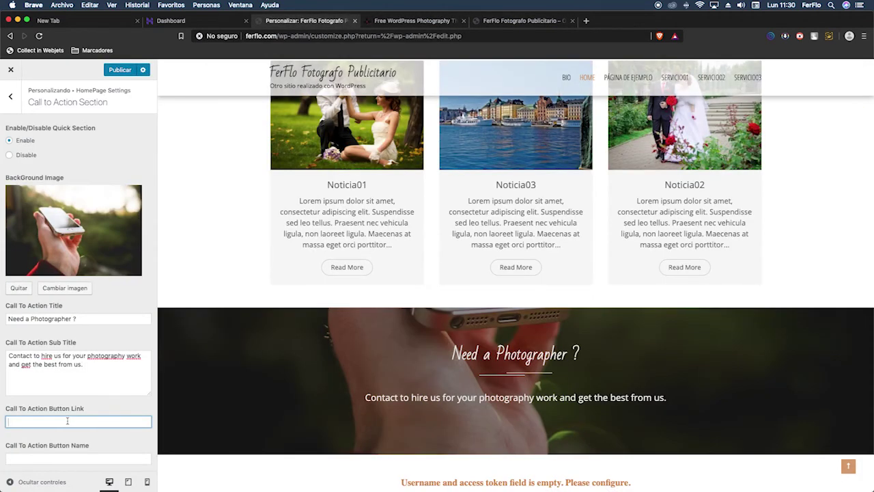
- Set the Call to Action button link to "#" and its name to "LLamame", and publish the changes
type("#")
left_click(53, 457)
type("LLamame")
left_click(120, 70)
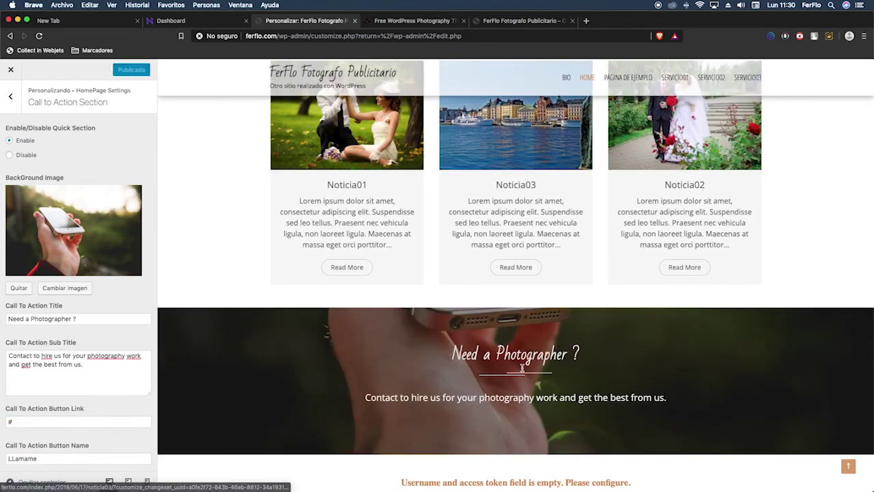
- Reload the live home page and check how the Call to Action section is displayed
left_click(518, 22)
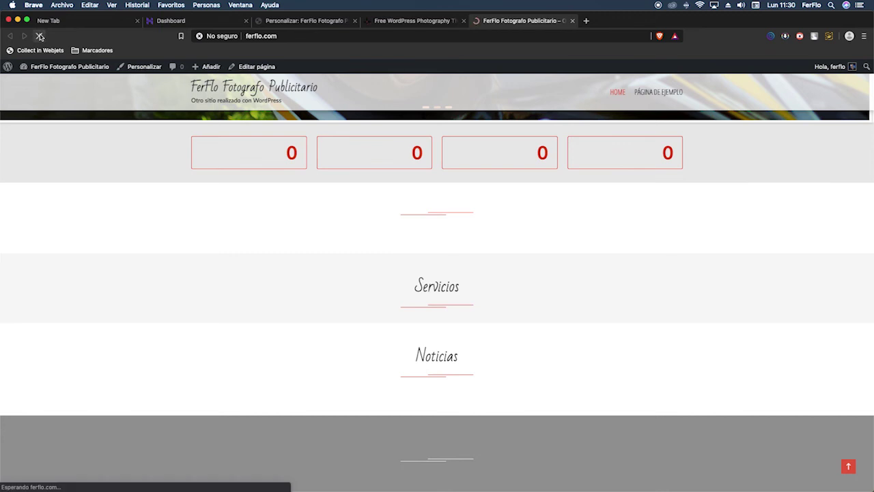
scroll(208, 270, "down", 15)
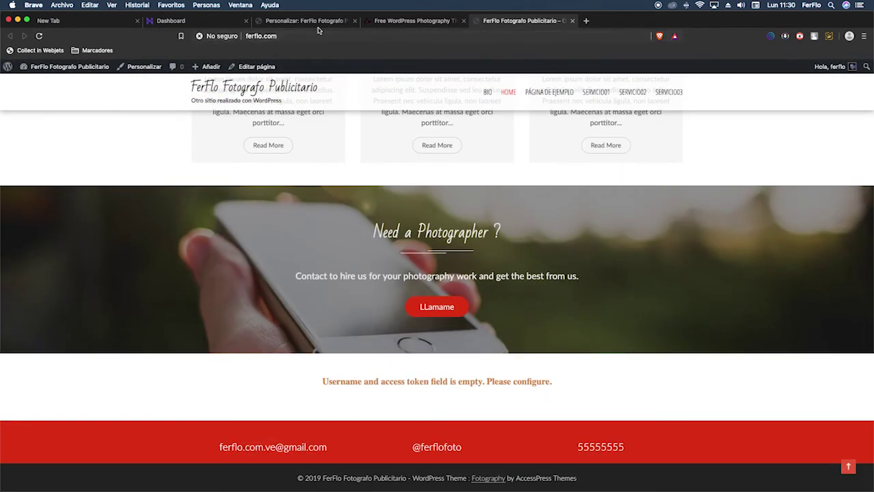
- Open the customizer's HomePage Instagram Widget Area and compare its widget with the Instagram section in the page preview
left_click(279, 22)
left_click(10, 96)
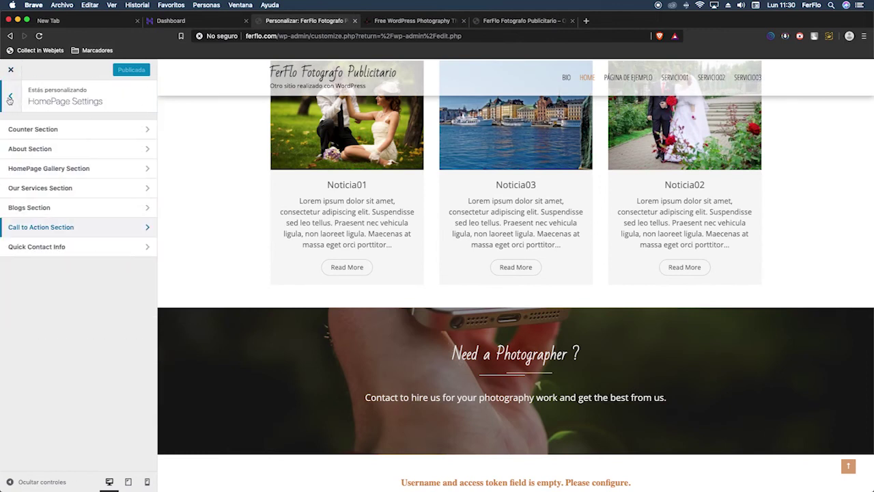
left_click(9, 99)
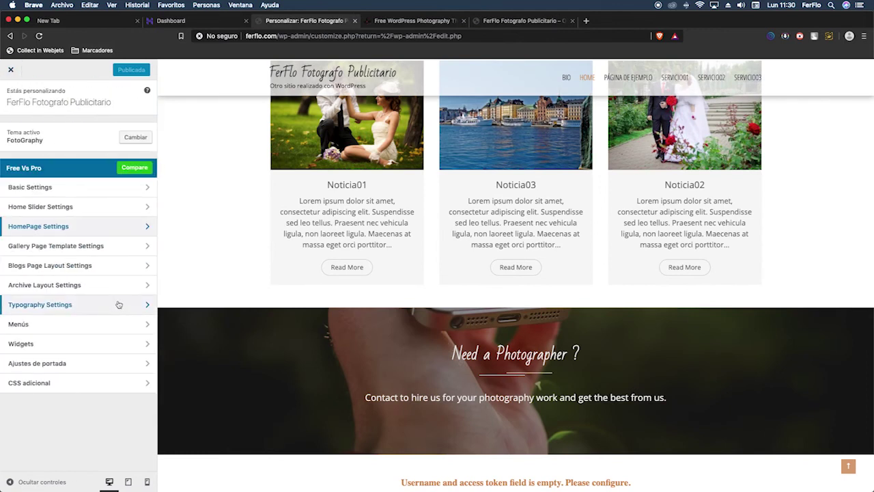
left_click(33, 345)
left_click(48, 189)
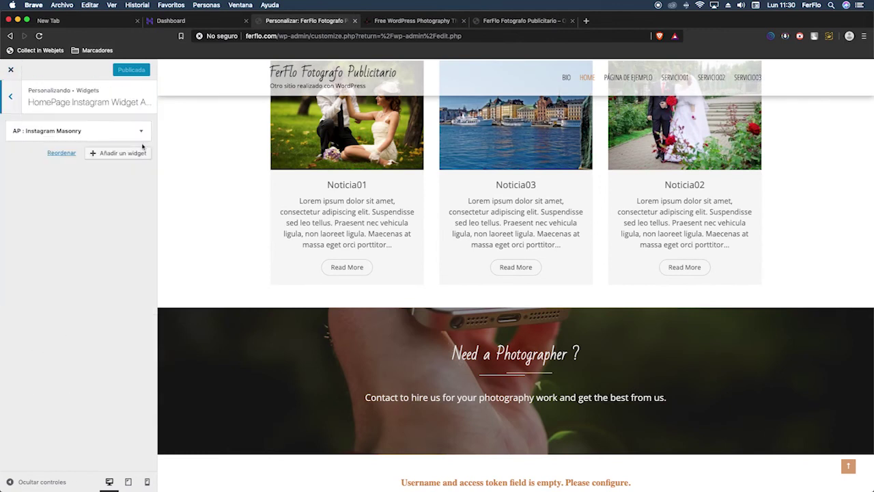
scroll(441, 410, "down", 3)
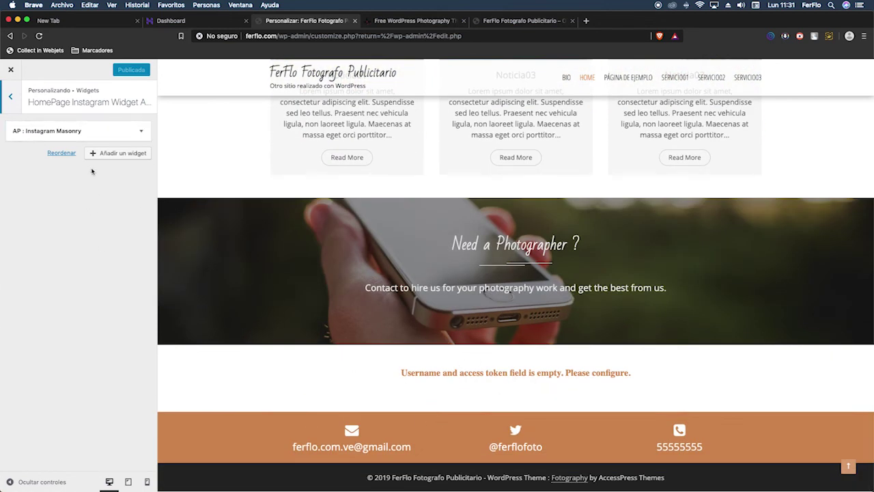
- Leave the customizer, enter the account's Instagram username in the AccessPress Instagram Feed settings and save all changes
left_click(11, 71)
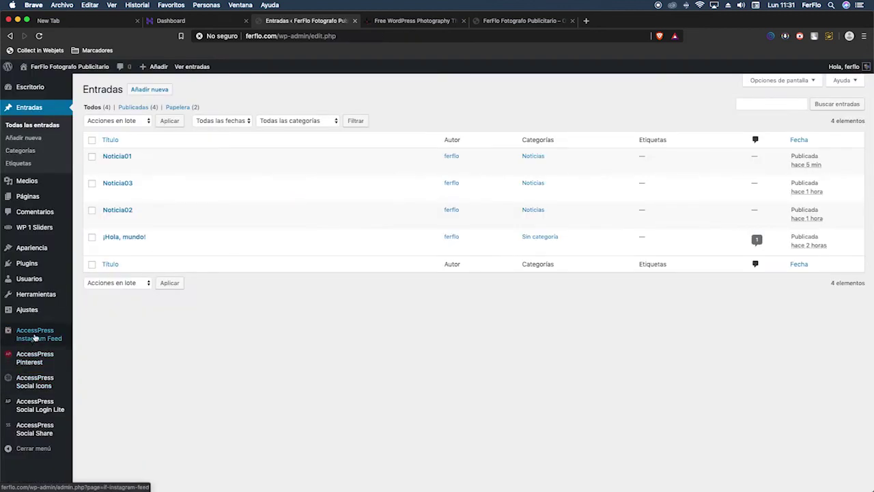
left_click(37, 337)
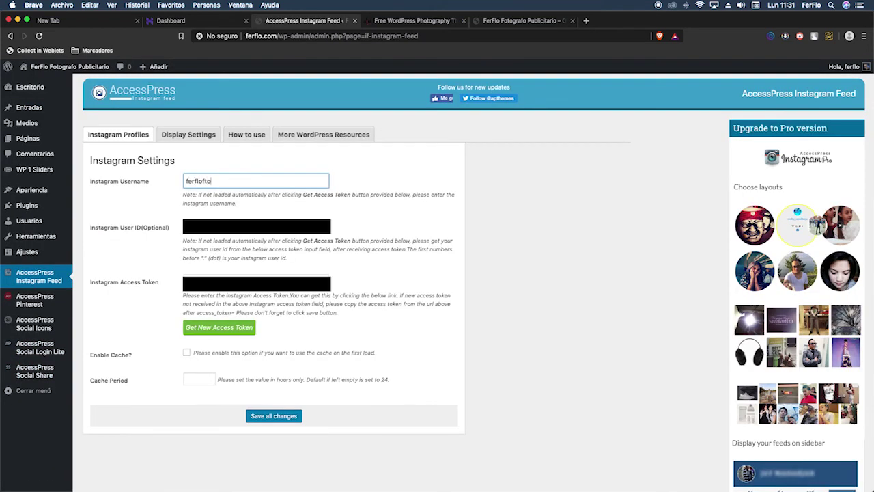
type("ferflofoto")
key("Tab")
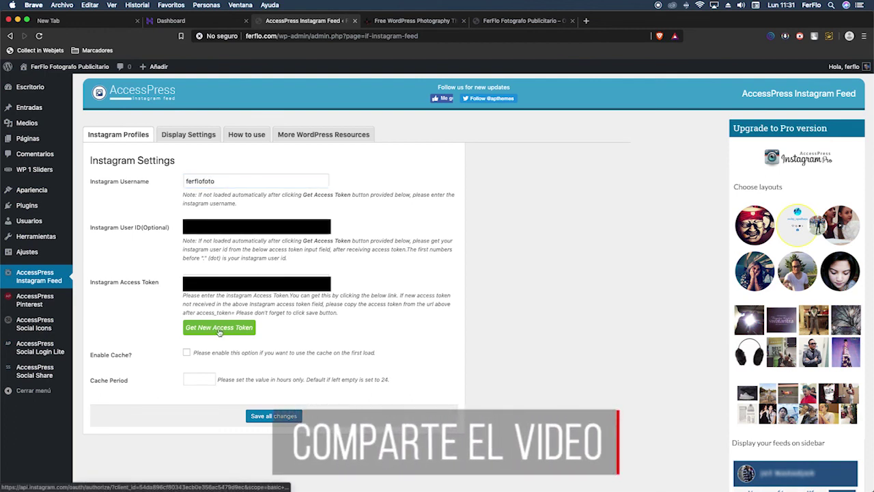
left_click(292, 417)
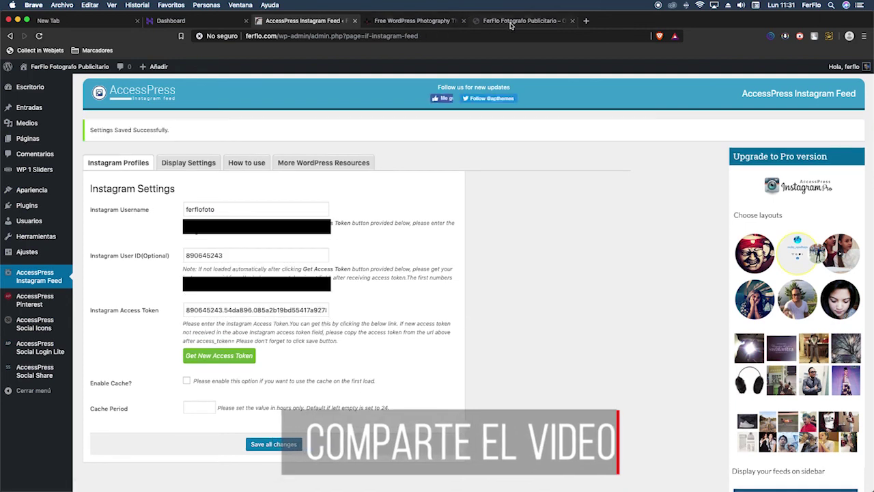
- Reload the live home page and review it, from the Instagram photo feed and footer to the slider, counters and Bio section
left_click(523, 21)
left_click(23, 69)
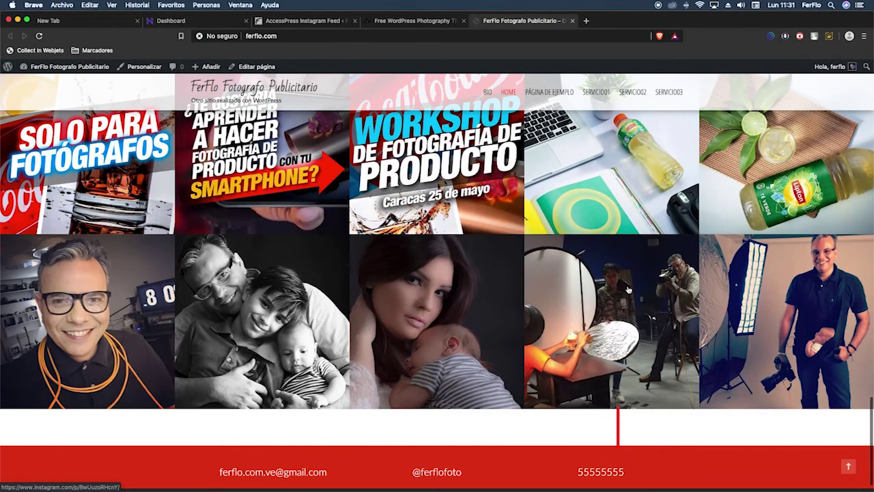
scroll(560, 388, "down", 5)
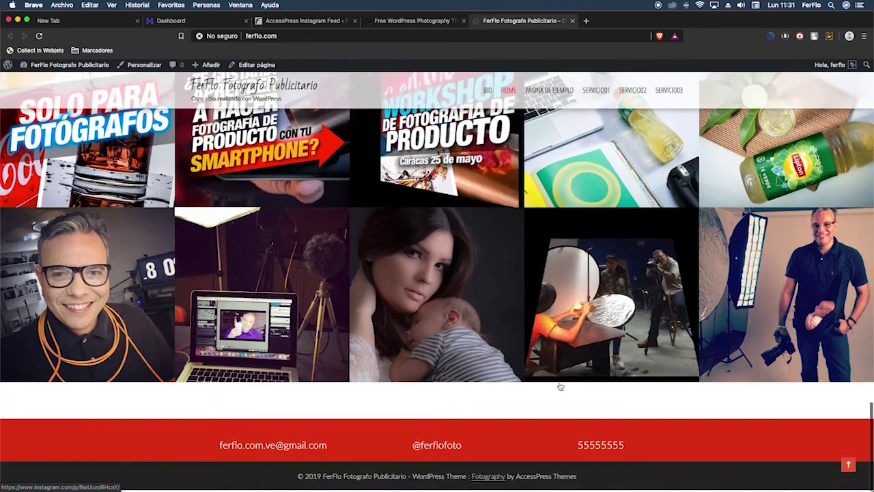
scroll(561, 388, "up", 15)
scroll(560, 387, "up", 5)
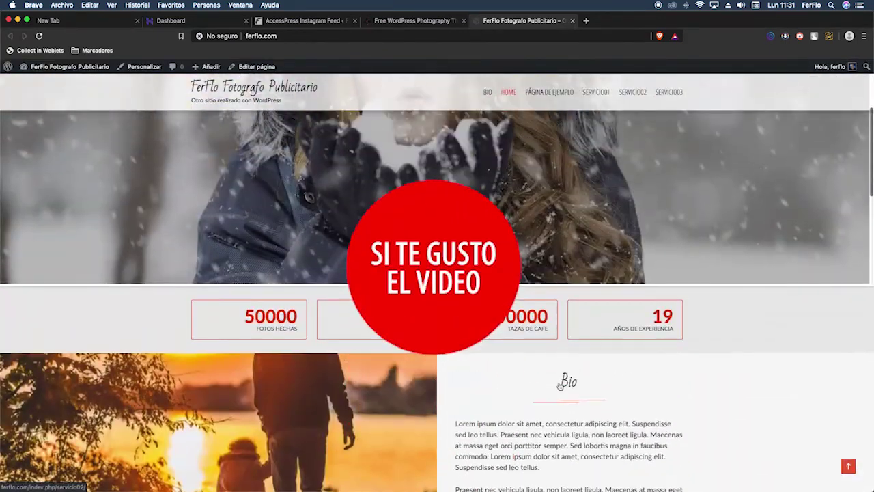
scroll(556, 387, "down", 8)
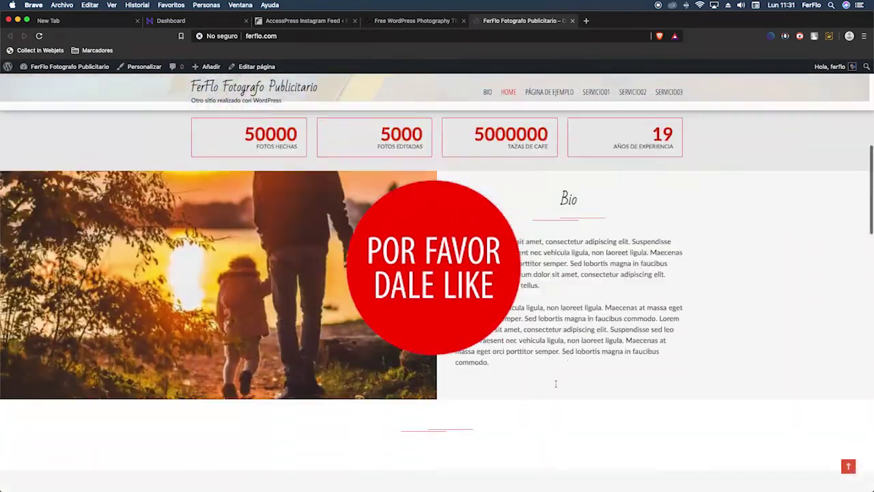